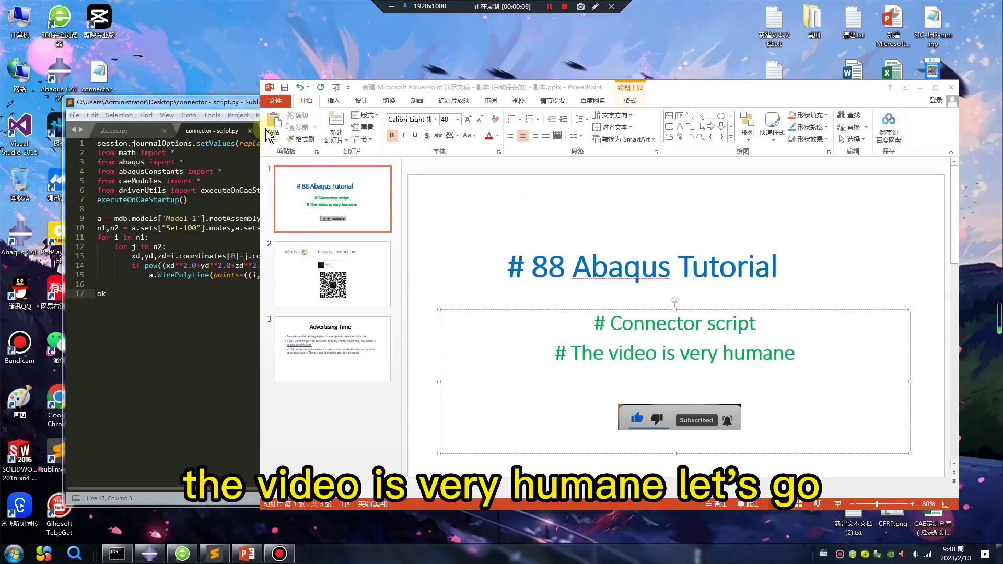
- Bring the Sublime Text window showing connector - script.py in front of the PowerPoint slide
click(237, 103)
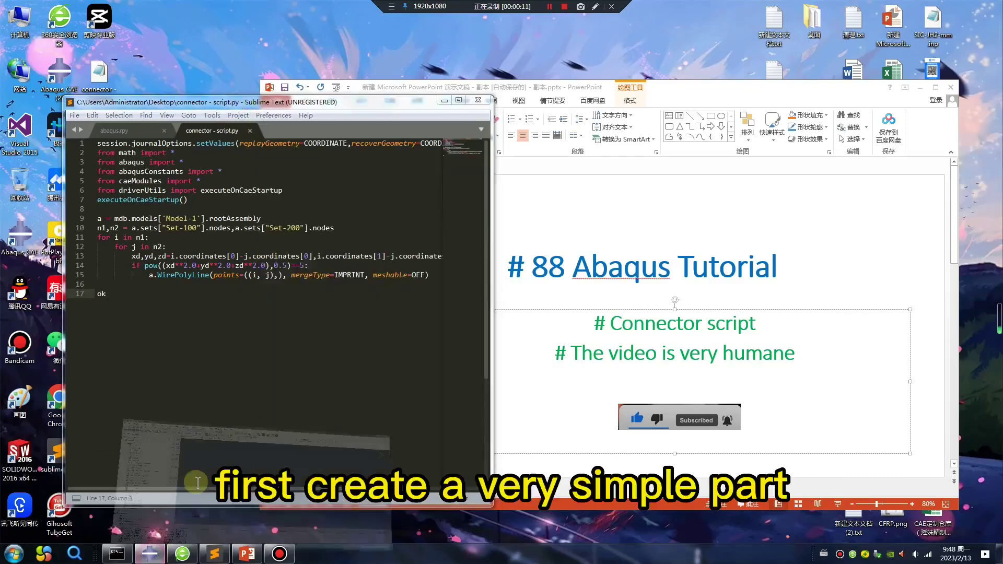
- In the Part module, create Part-1 as a 3D solid extrusion of a square sketch
click(149, 554)
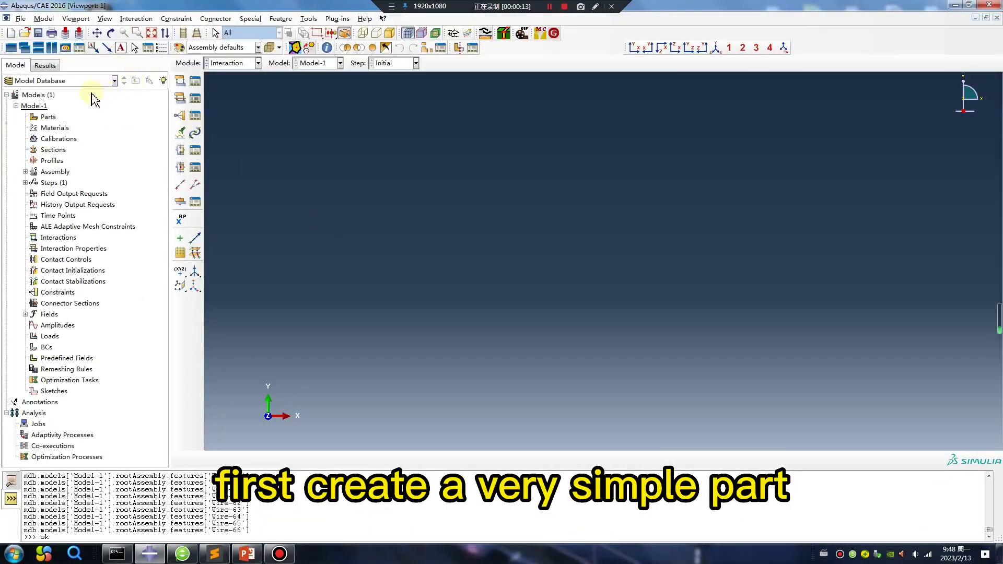
click(232, 62)
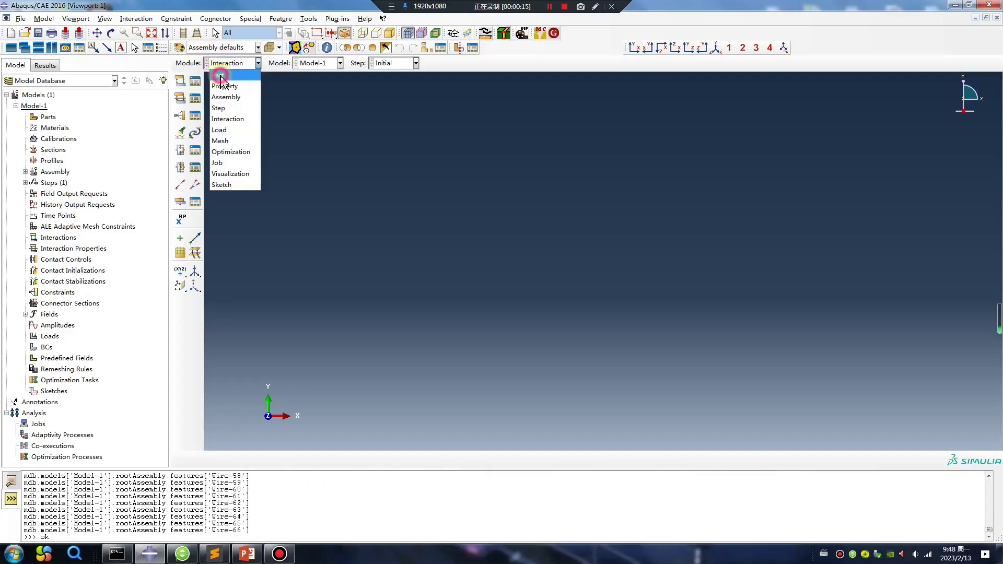
click(221, 73)
click(180, 81)
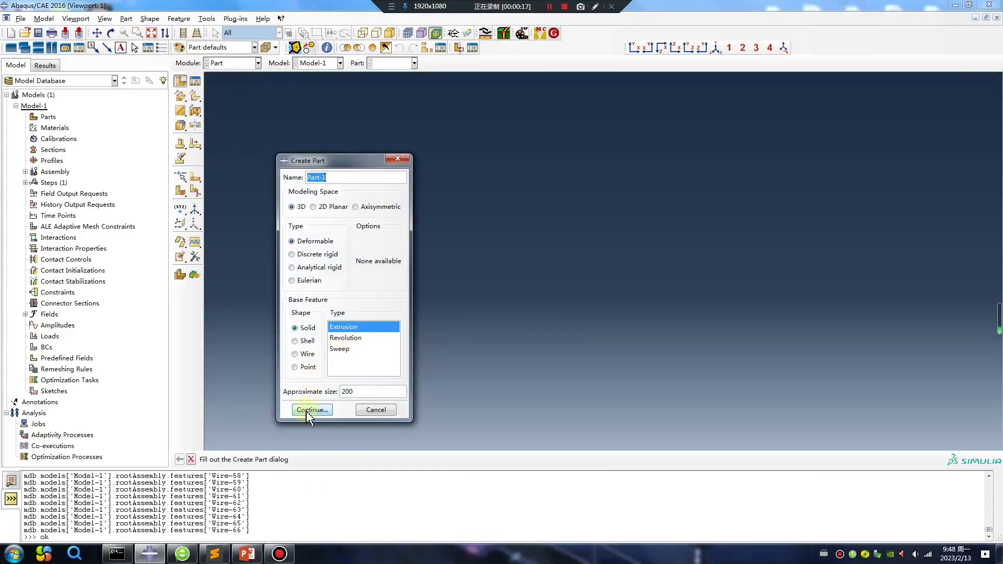
click(309, 410)
click(195, 96)
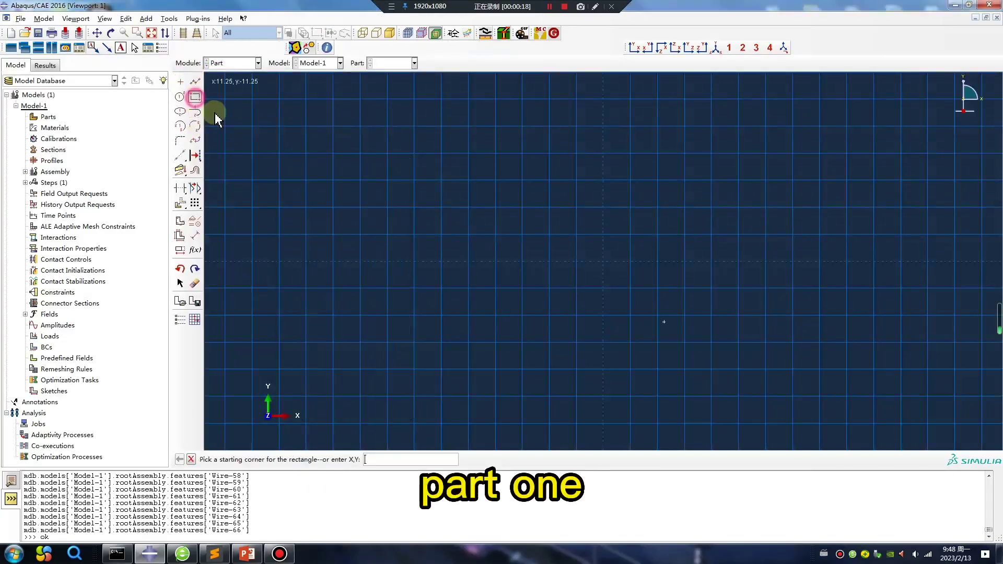
click(603, 262)
click(657, 208)
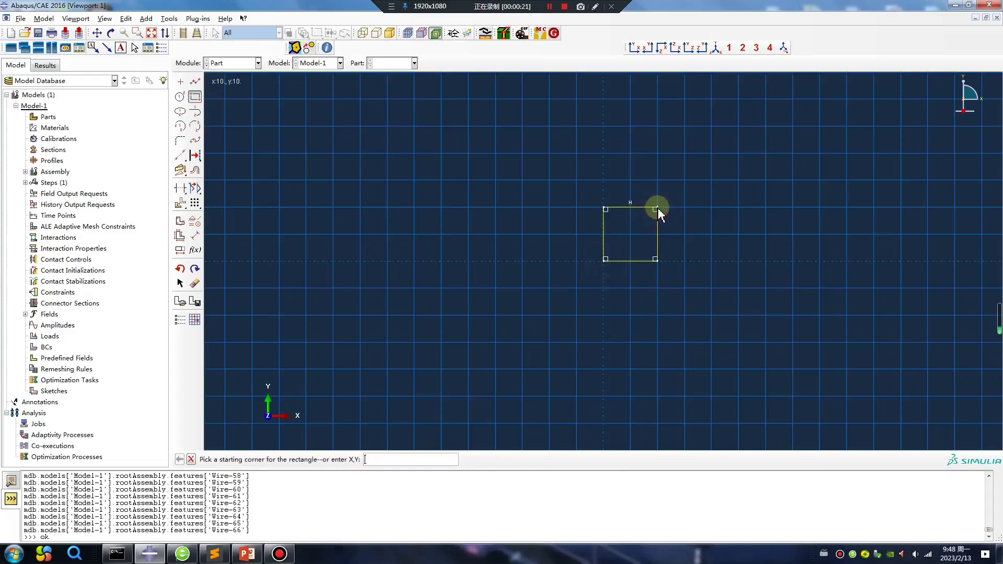
middle_click(537, 334)
middle_click(537, 334)
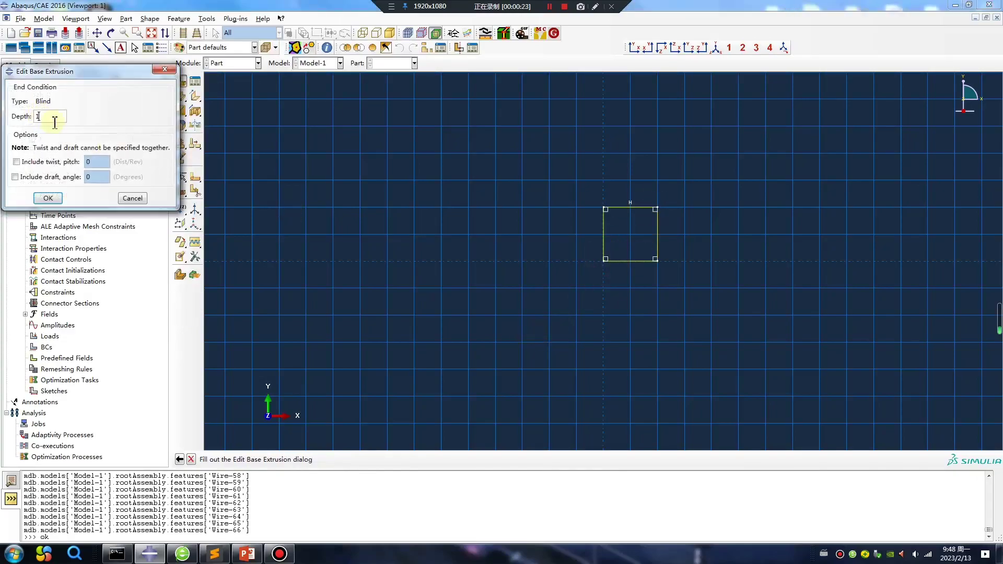
text(0)
key(Return)
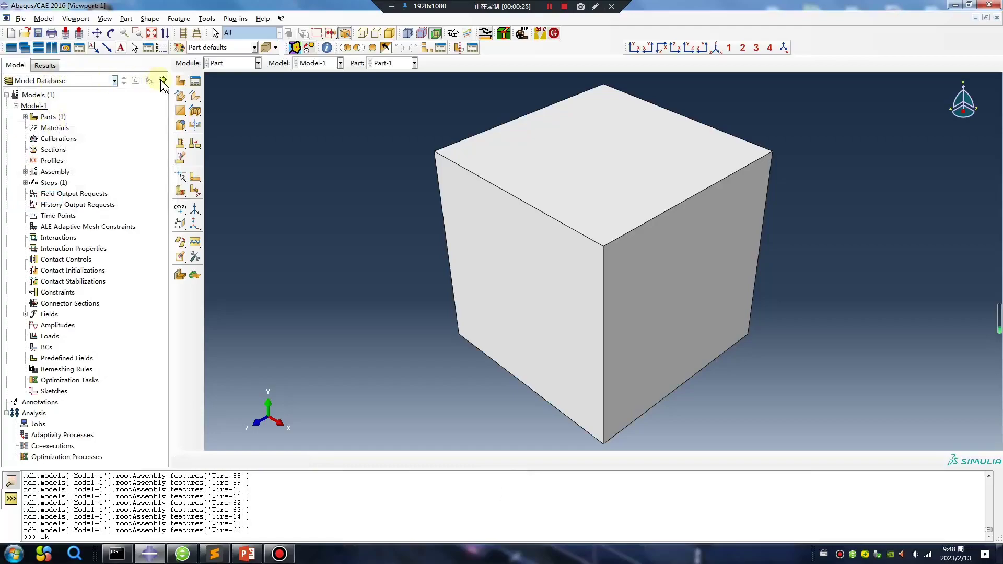
- Create Part-2 the same way by sketching a second square and extruding it
click(180, 81)
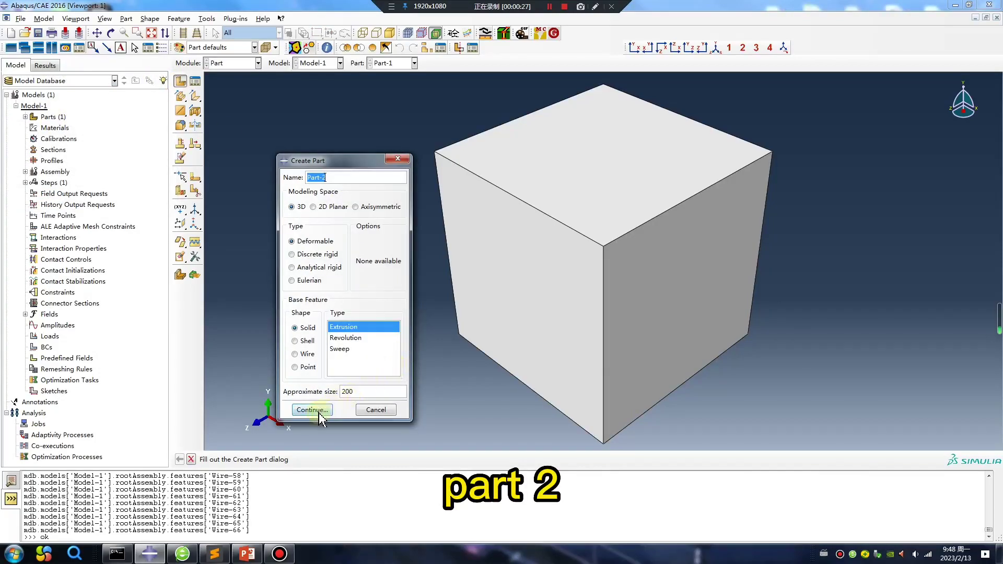
click(320, 410)
click(195, 96)
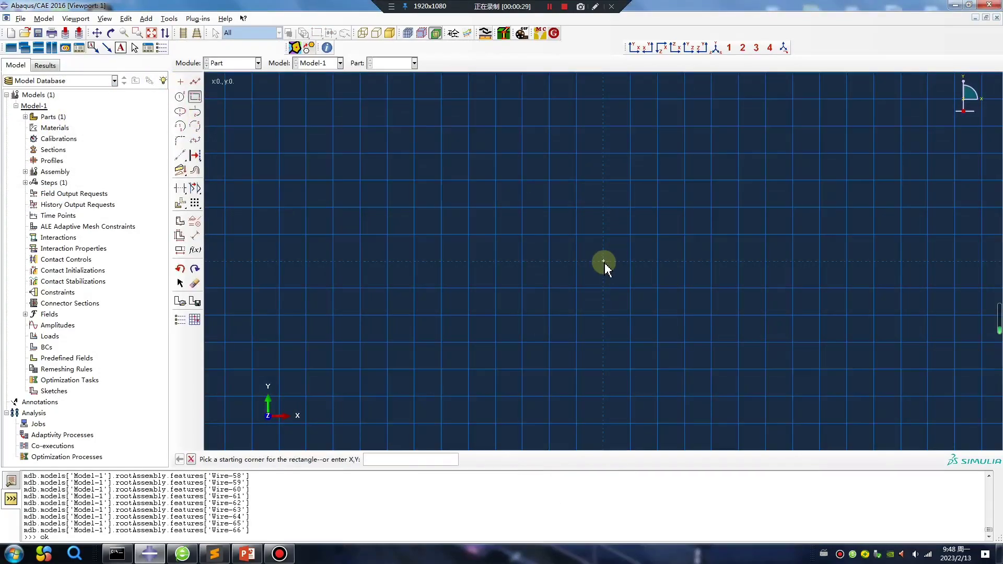
click(658, 261)
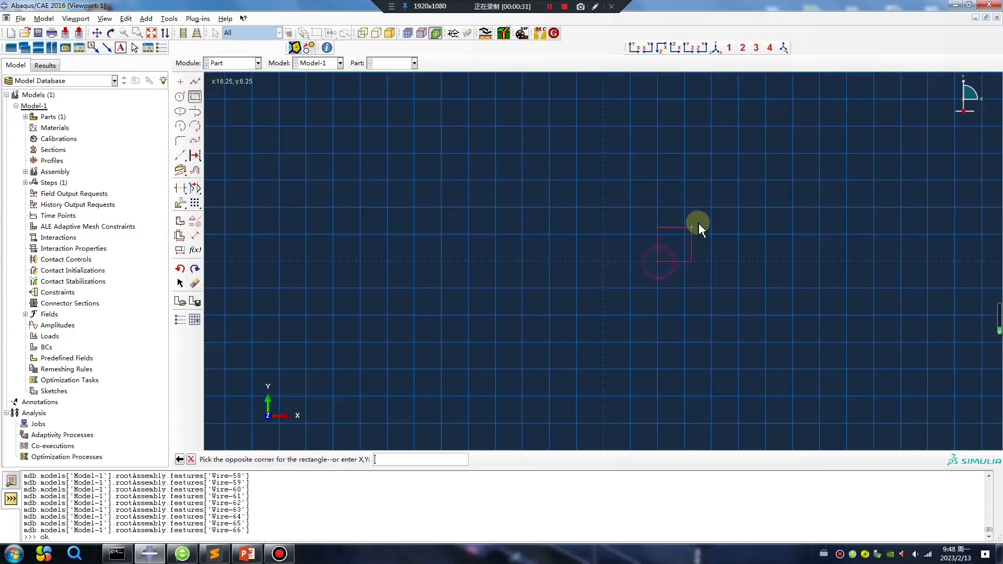
click(711, 209)
middle_click(597, 314)
middle_click(597, 313)
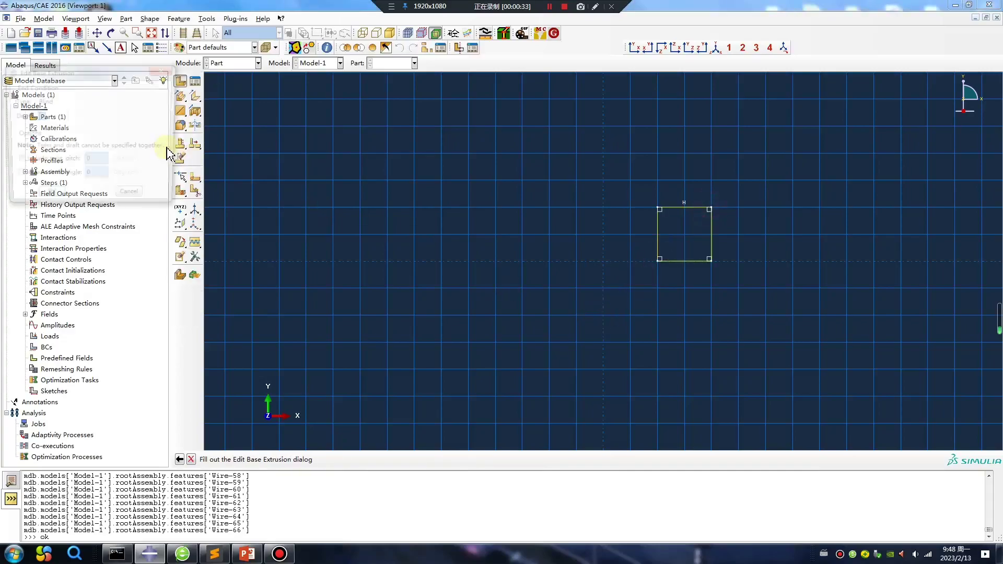
click(48, 198)
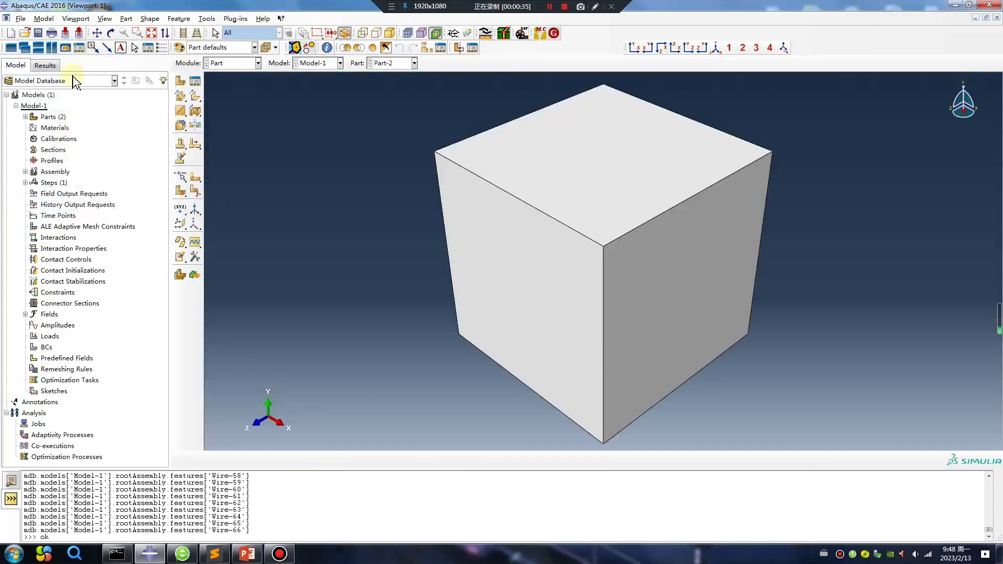
- In the Assembly module, add instances of both Part-1 and Part-2
click(232, 63)
click(224, 100)
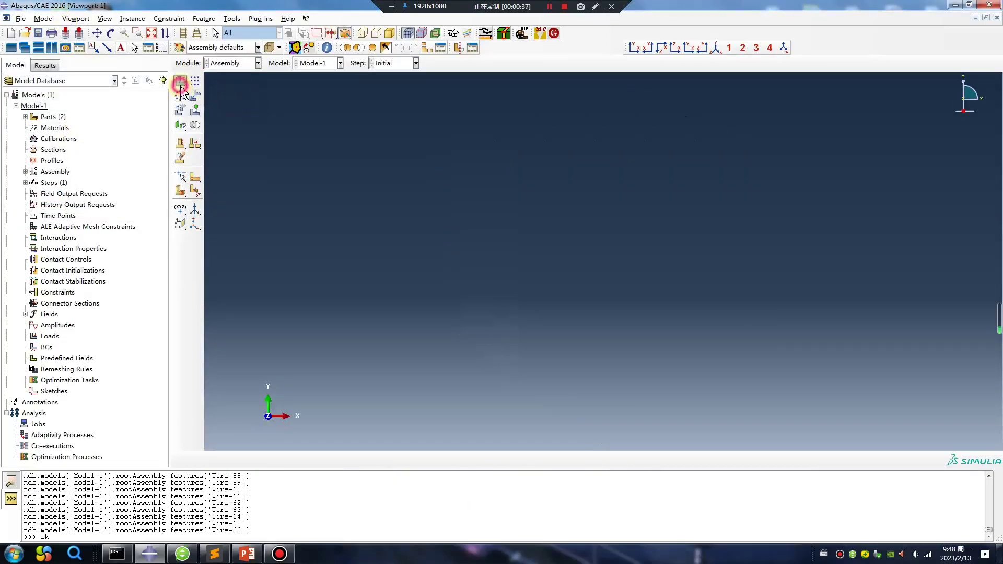
click(180, 82)
click(26, 205)
shift+click(28, 216)
click(30, 352)
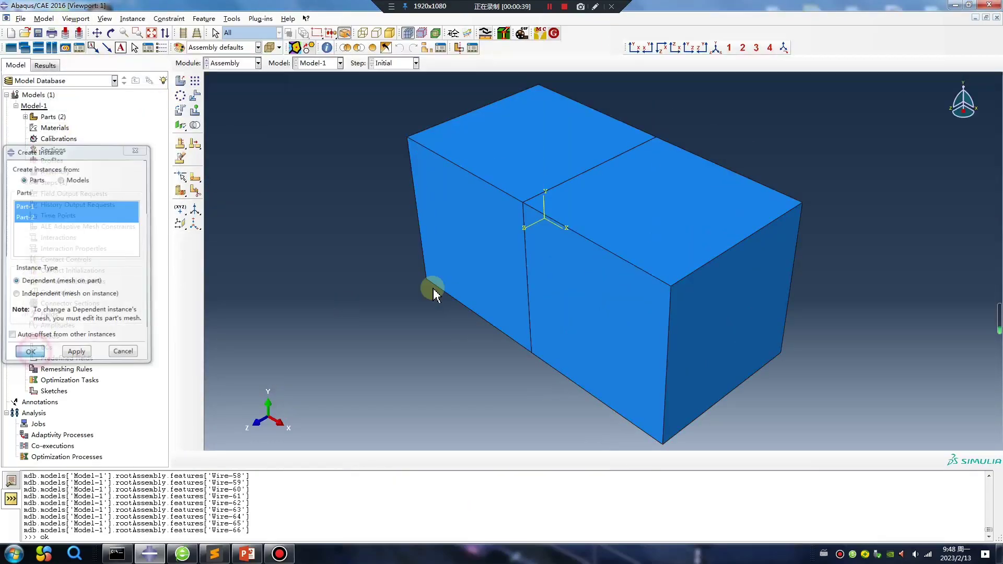
ctrl+alt+drag(430, 287, 556, 305)
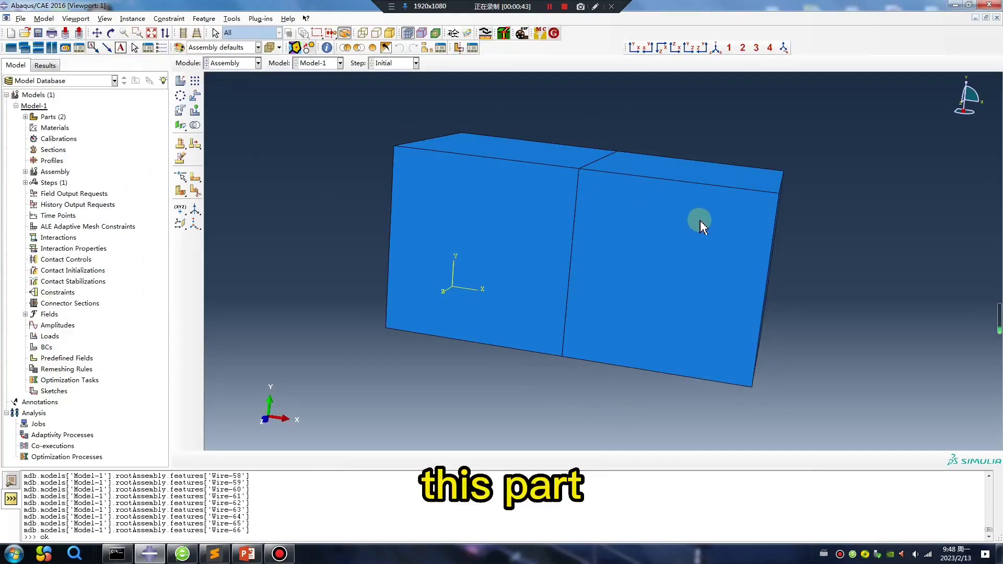
- Translate the right-hand cube from 0,0,0 to 3,0,0 to leave a gap
click(195, 96)
click(612, 269)
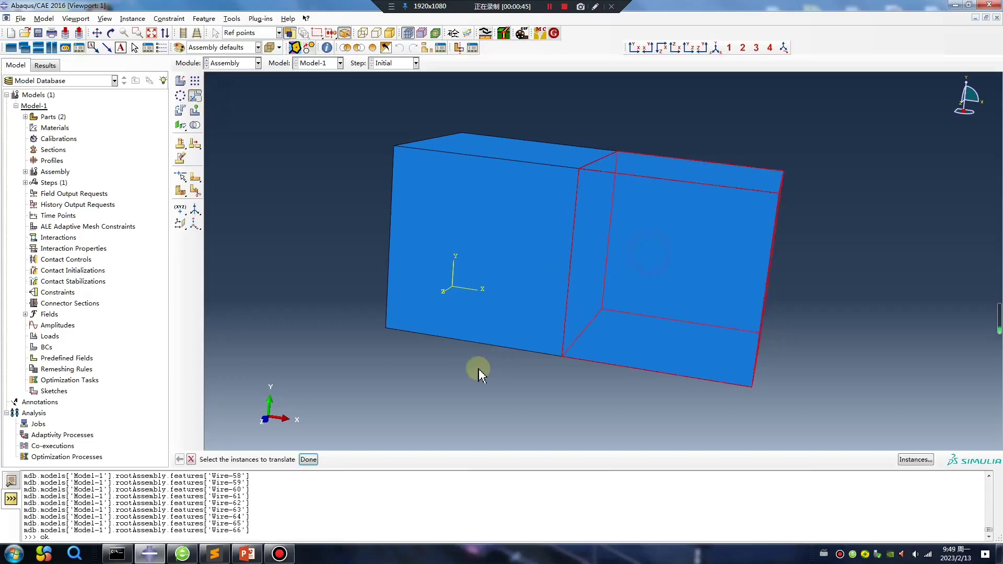
middle_click(470, 374)
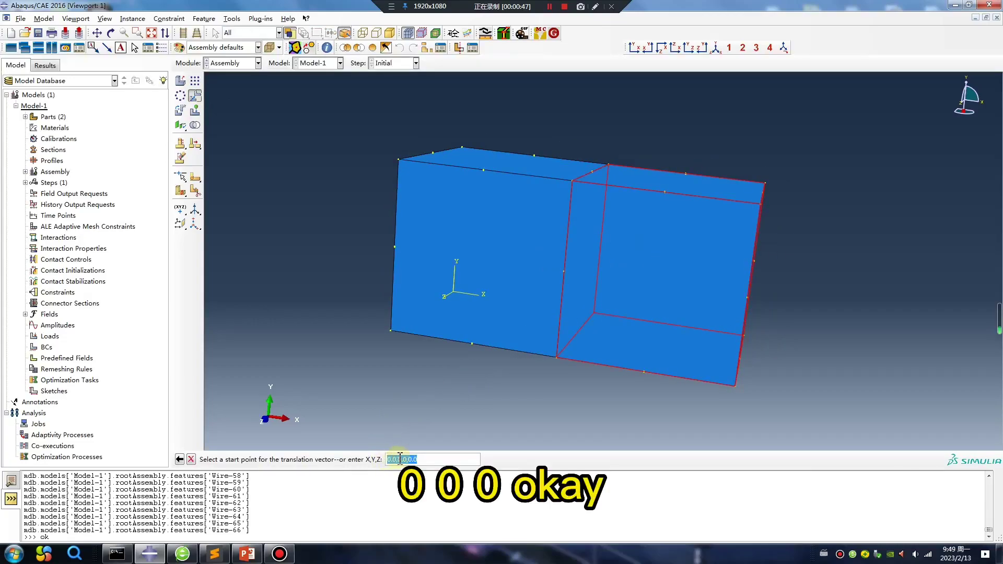
key(Return)
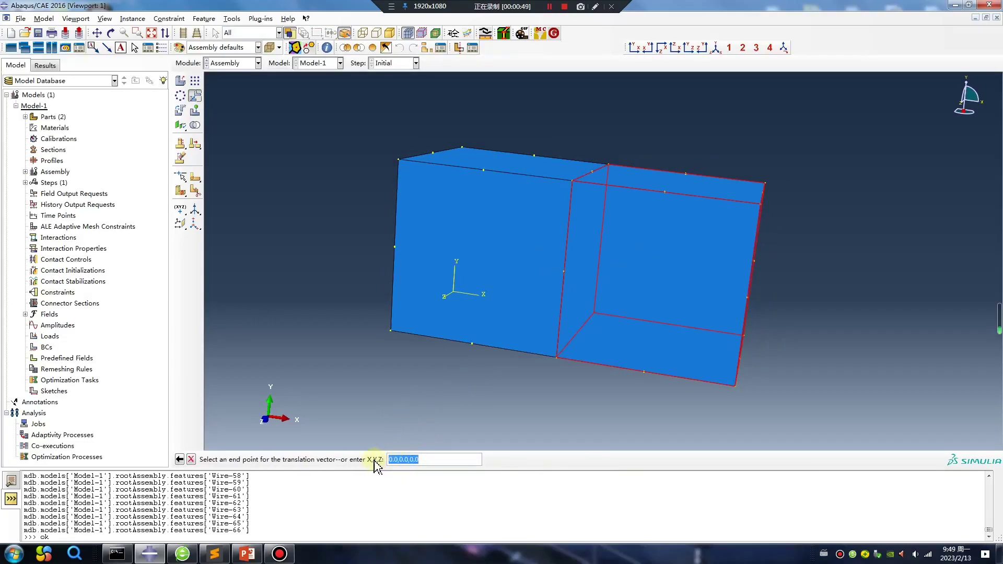
drag(398, 459, 388, 458)
text(3)
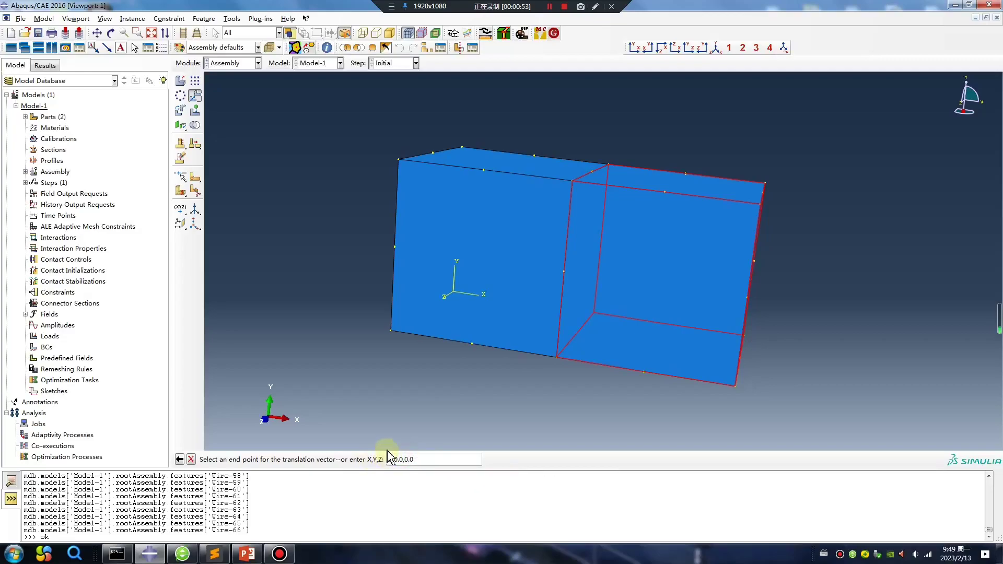
key(Return)
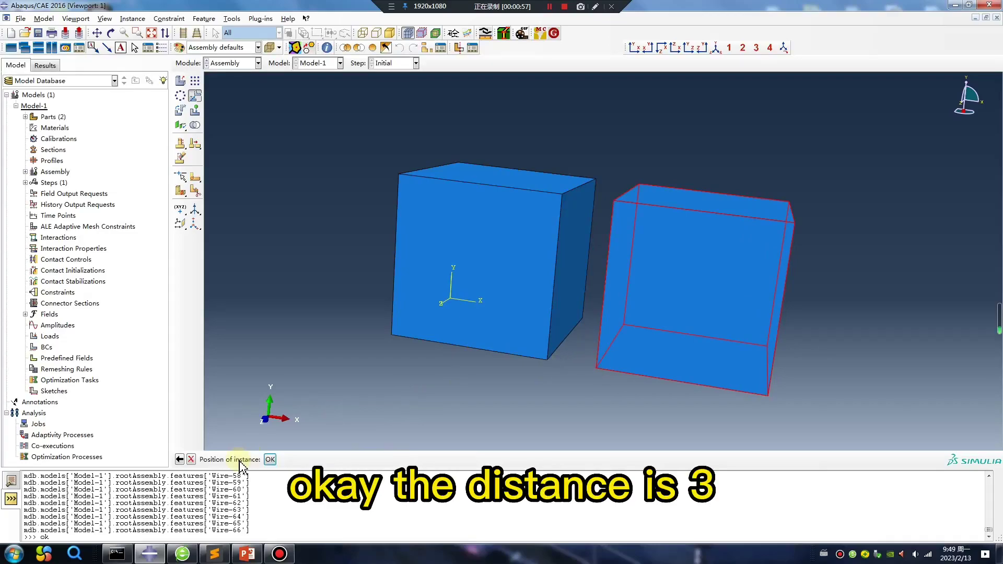
click(270, 459)
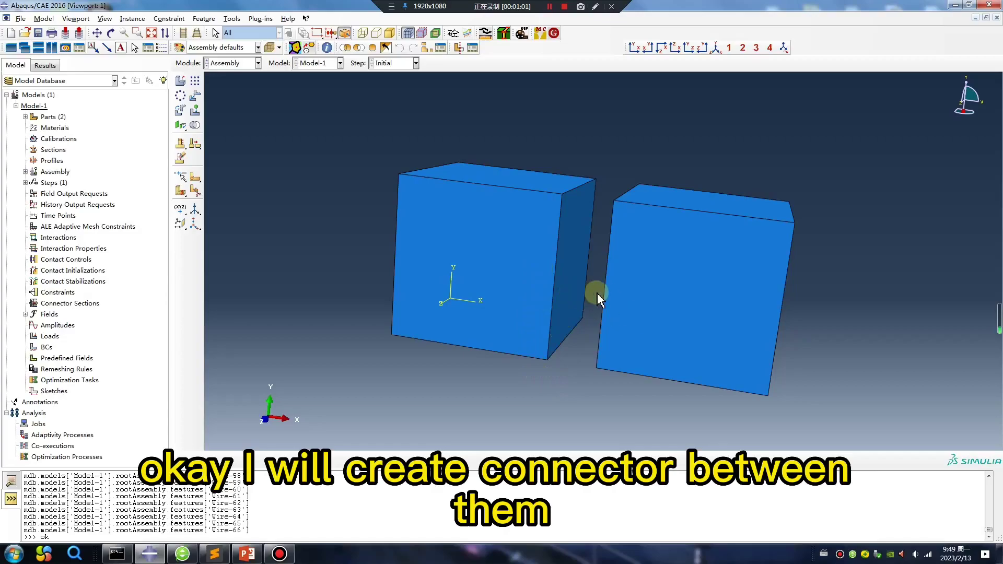
click(233, 63)
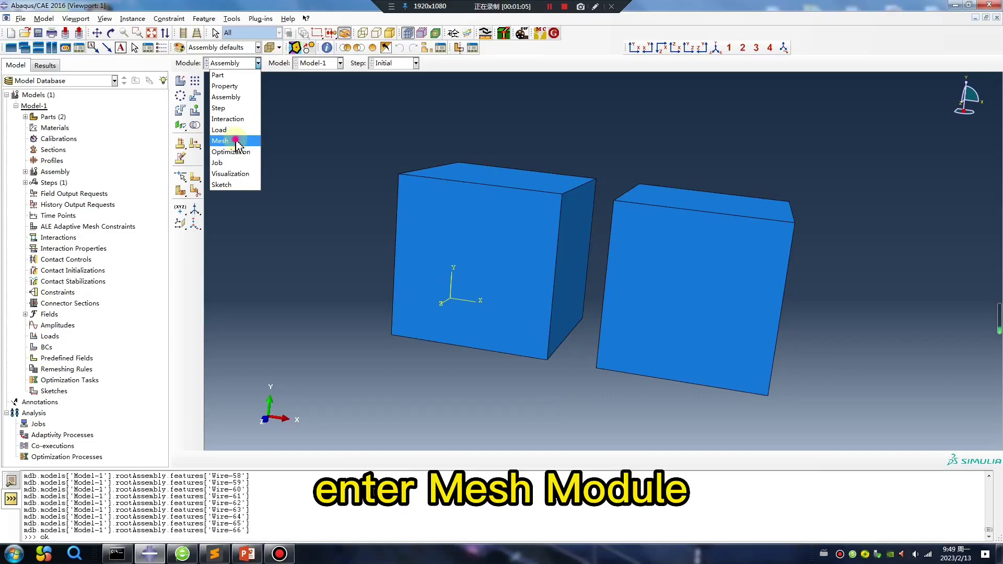
- In the Mesh module, seed Part-2 with the default global size and mesh it
click(235, 141)
click(416, 63)
click(182, 81)
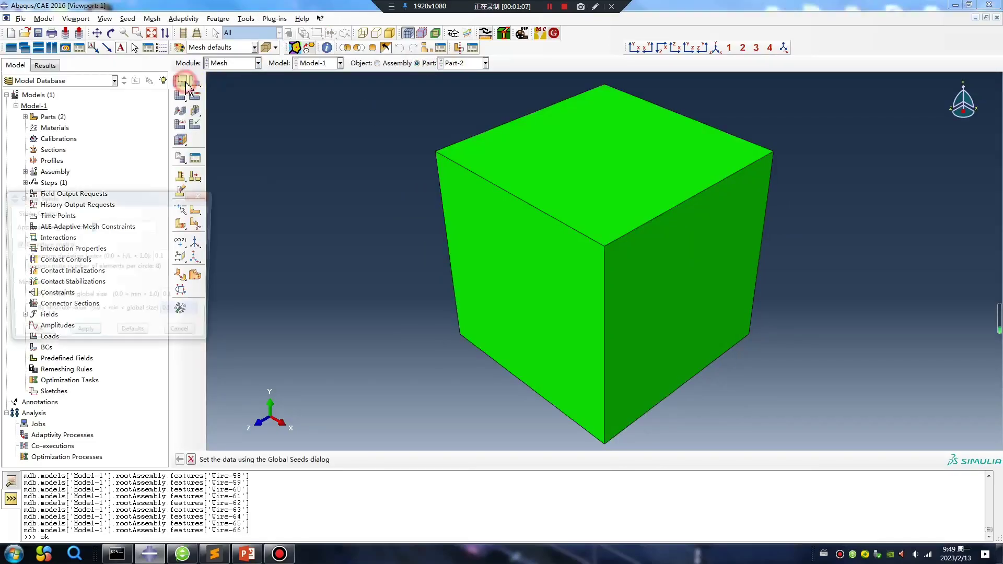
click(40, 333)
click(181, 95)
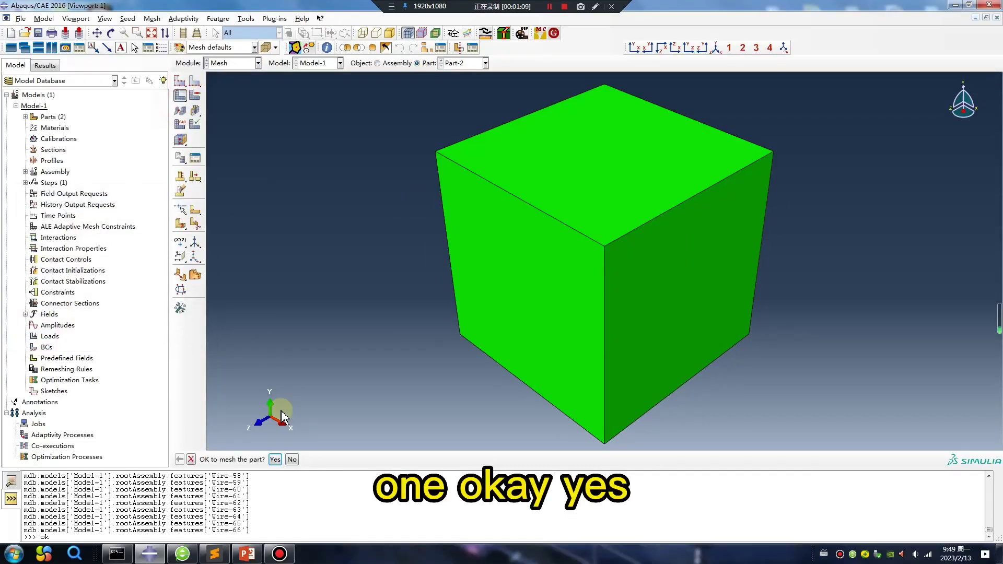
click(275, 459)
- Seed and mesh Part-1 the same way, then view both meshed cubes in the Interaction module
click(462, 63)
click(462, 75)
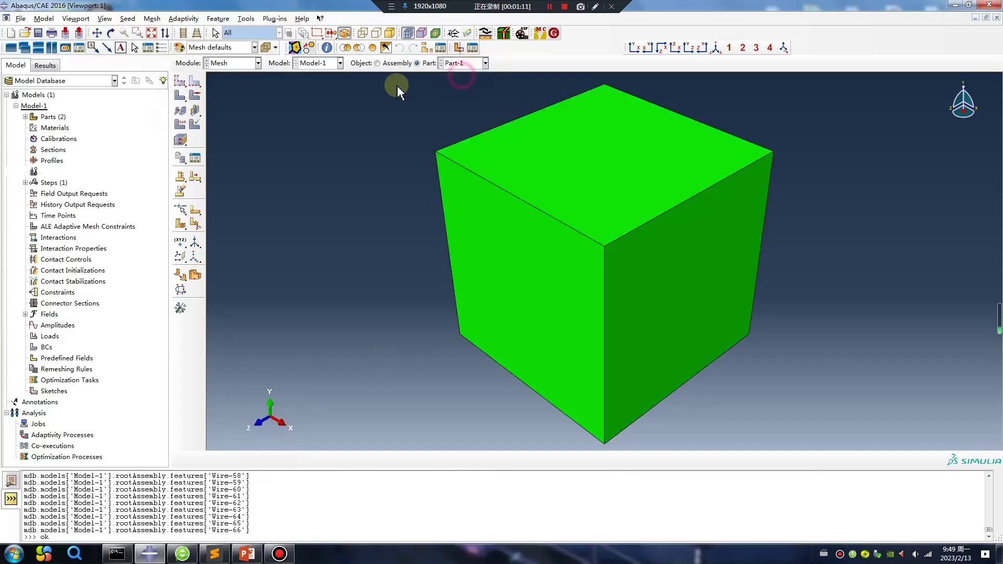
click(181, 81)
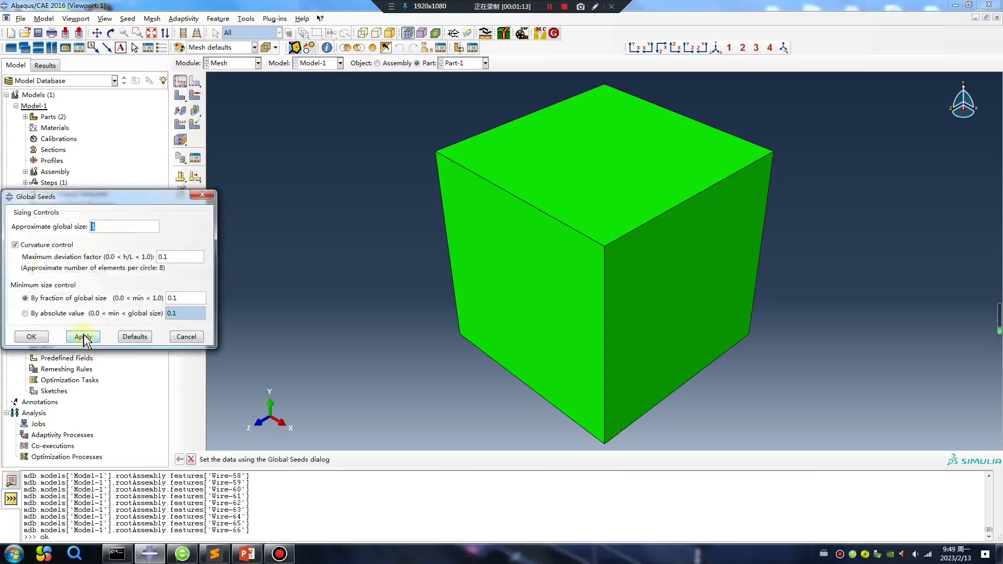
click(32, 336)
click(180, 95)
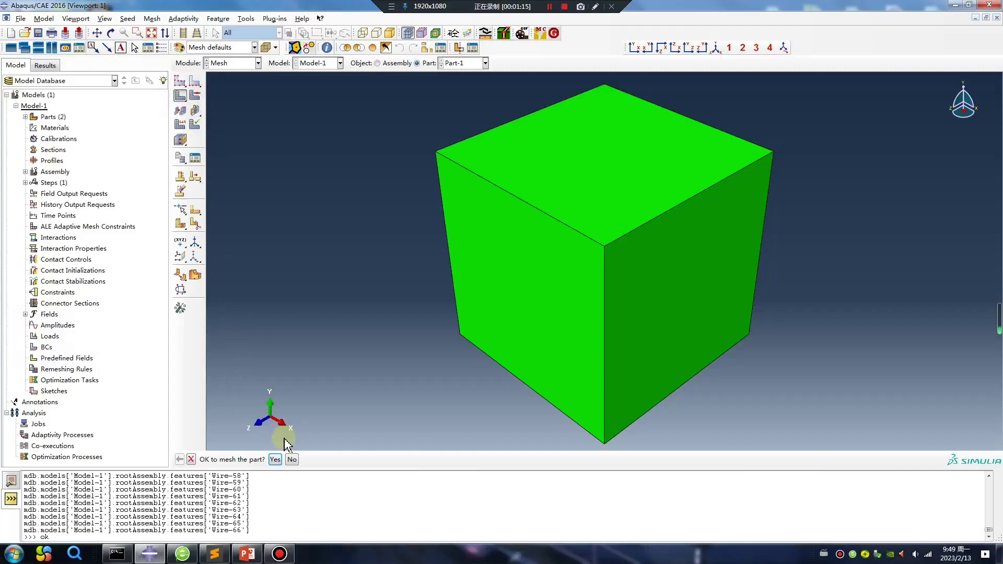
click(275, 459)
click(232, 63)
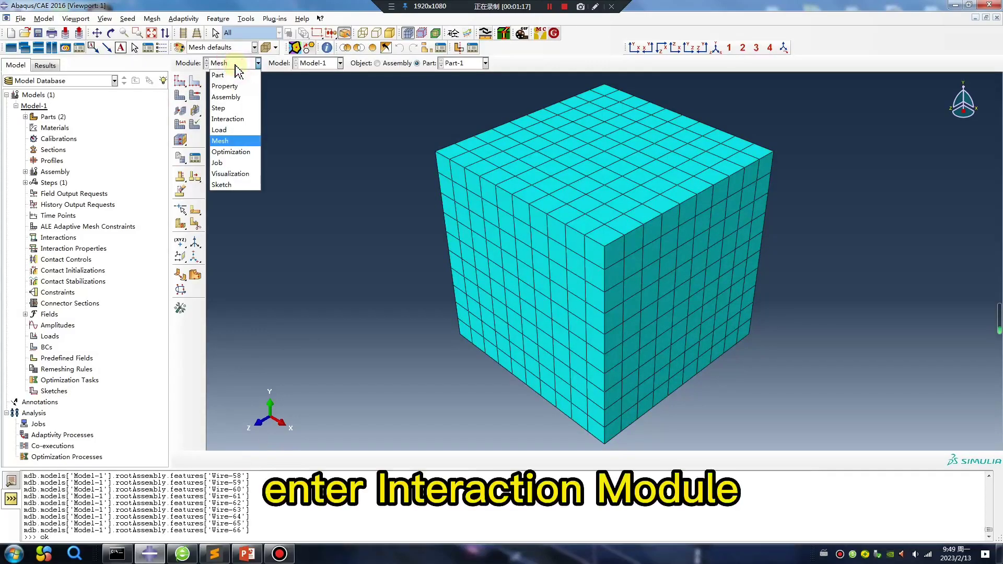
click(238, 119)
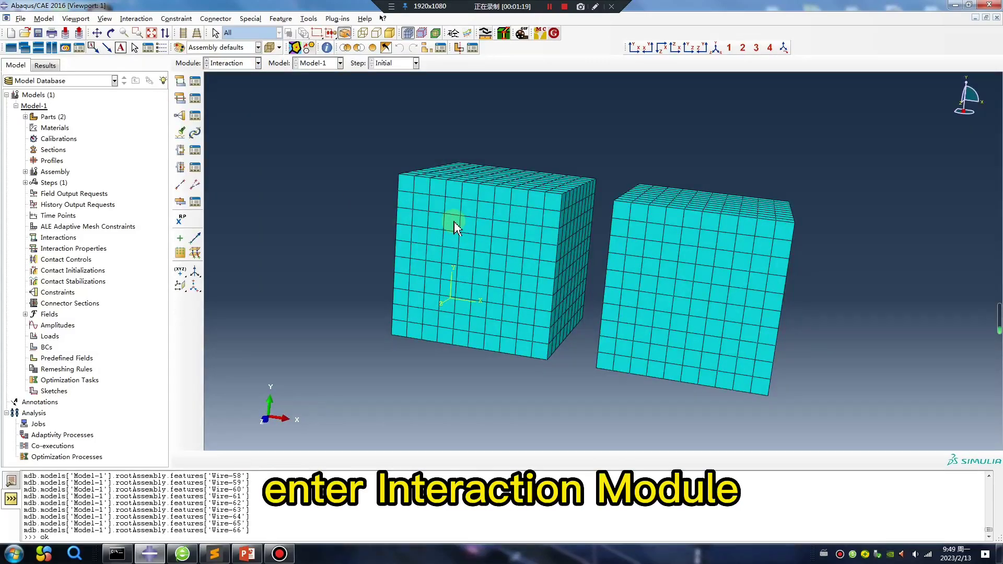
mouse_move(577, 291)
ctrl+alt+mouse_down()
mouse_move(638, 291)
mouse_move(572, 286)
ctrl+alt+mouse_up()
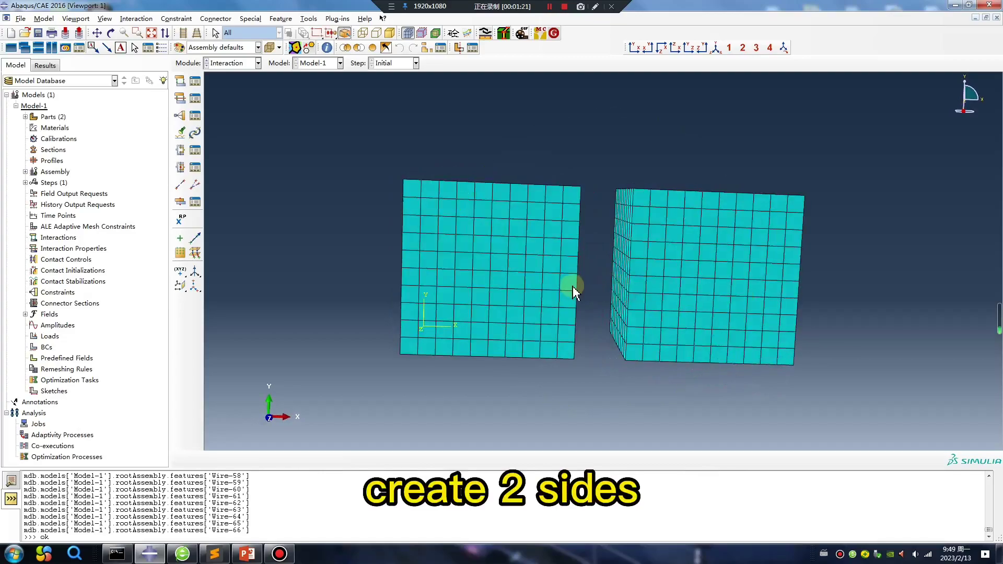
click(214, 554)
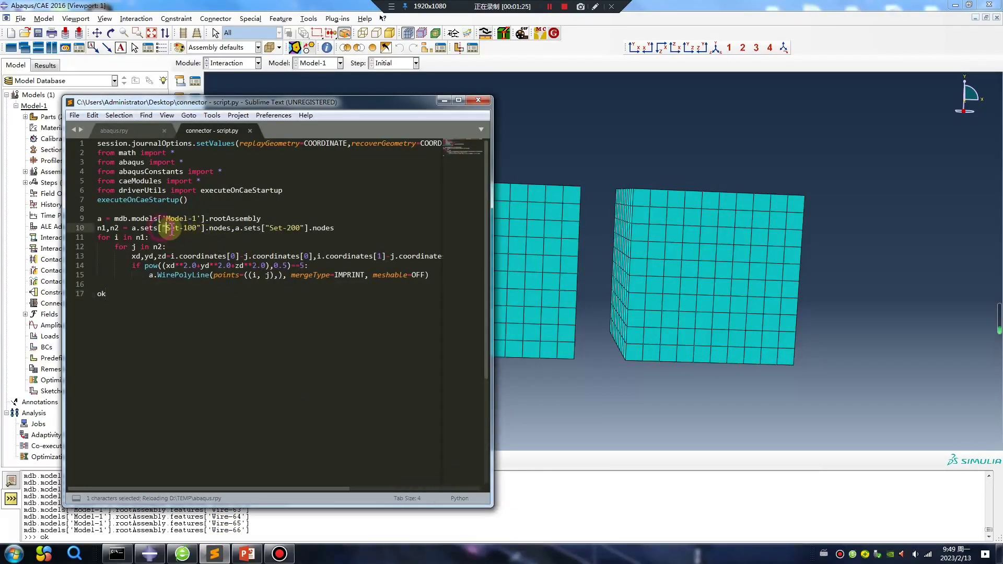
drag(165, 228, 196, 230)
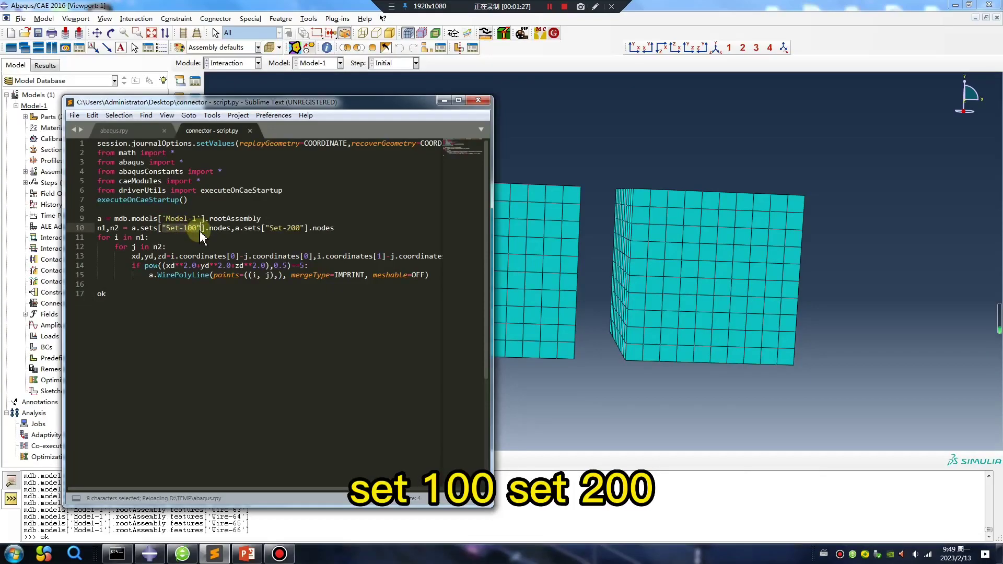
click(445, 101)
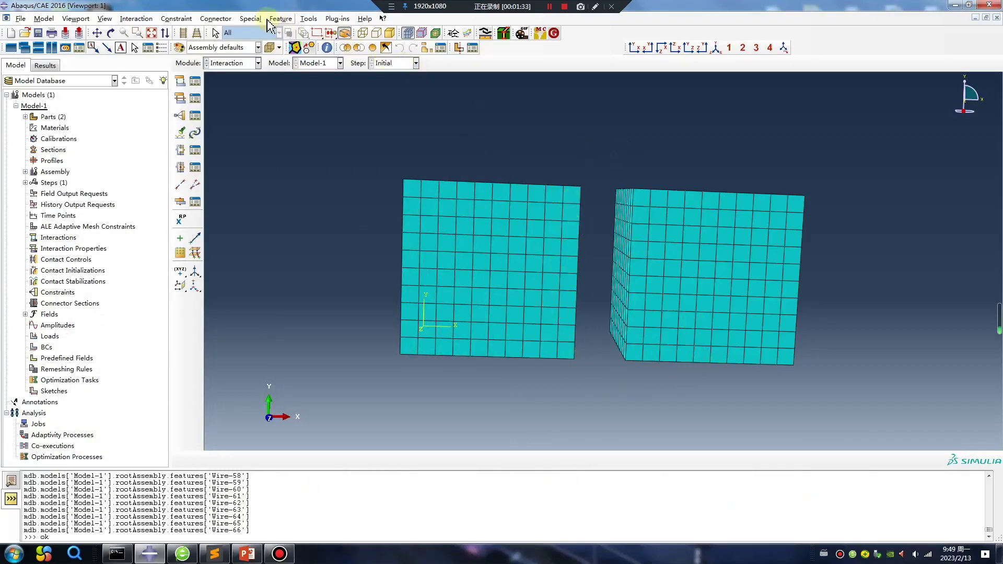
- Create node set Set-100 from the nodes on the left cube's right face
click(308, 19)
mouse_move(364, 66)
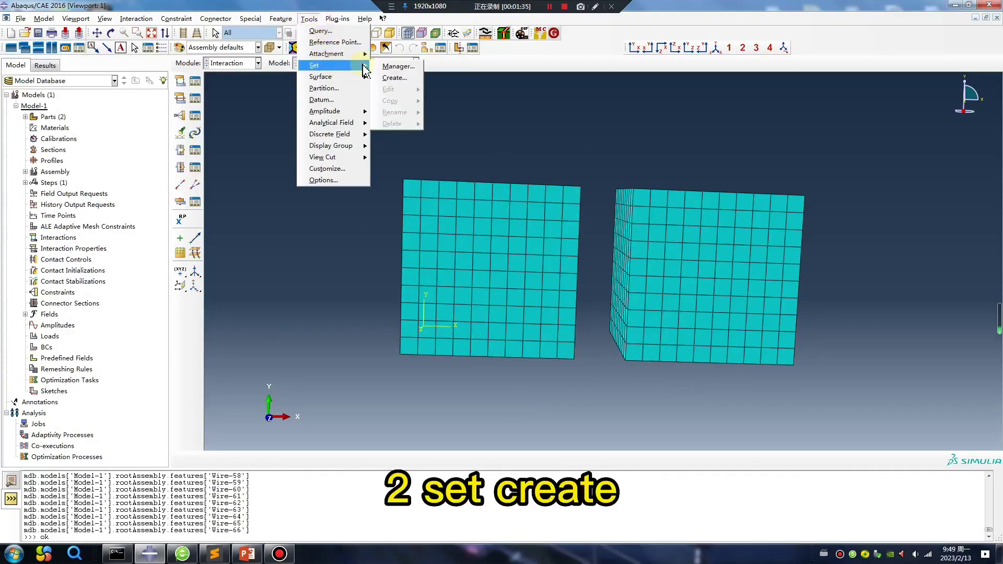
click(396, 77)
click(60, 165)
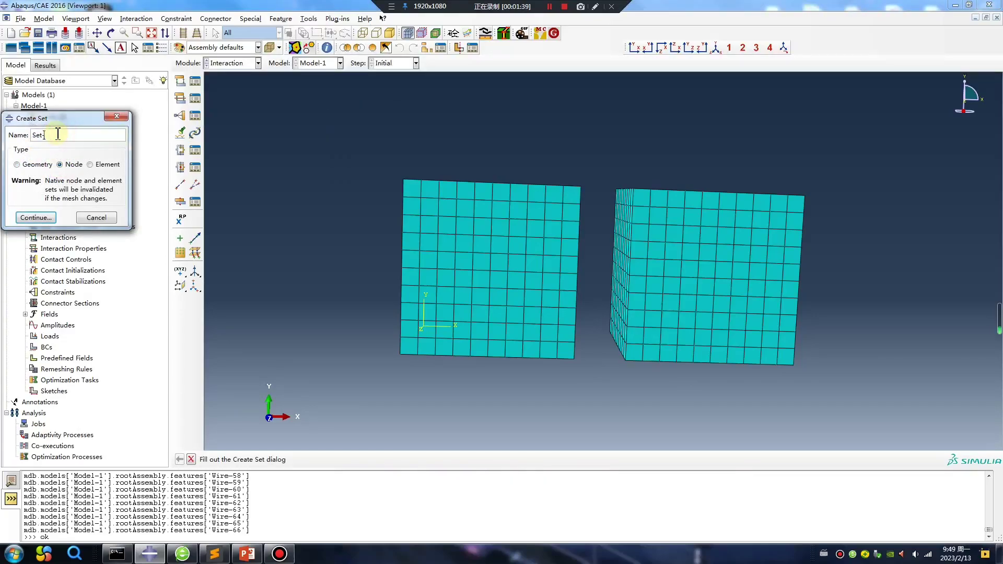
text(00)
click(46, 219)
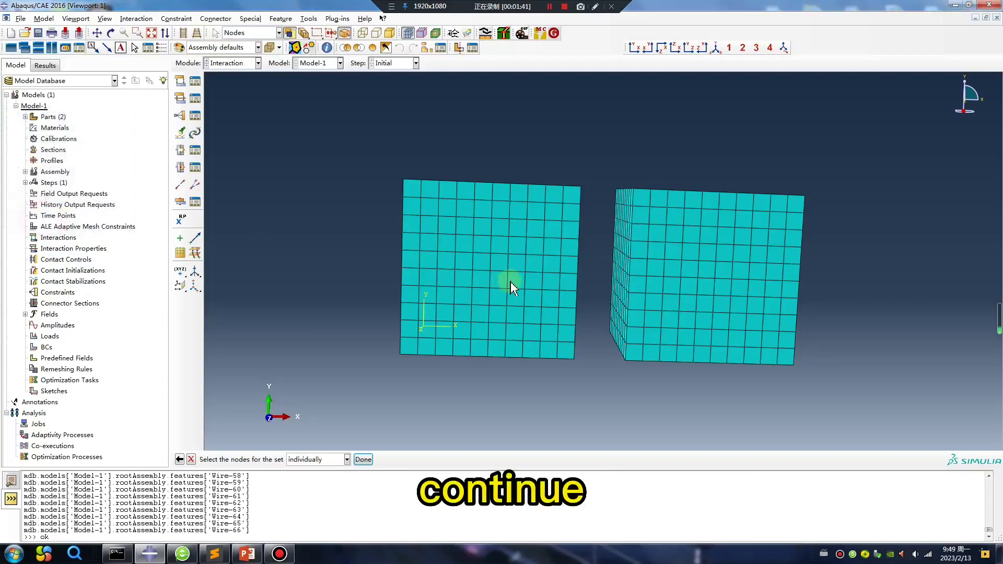
ctrl+alt+drag(638, 226, 632, 222)
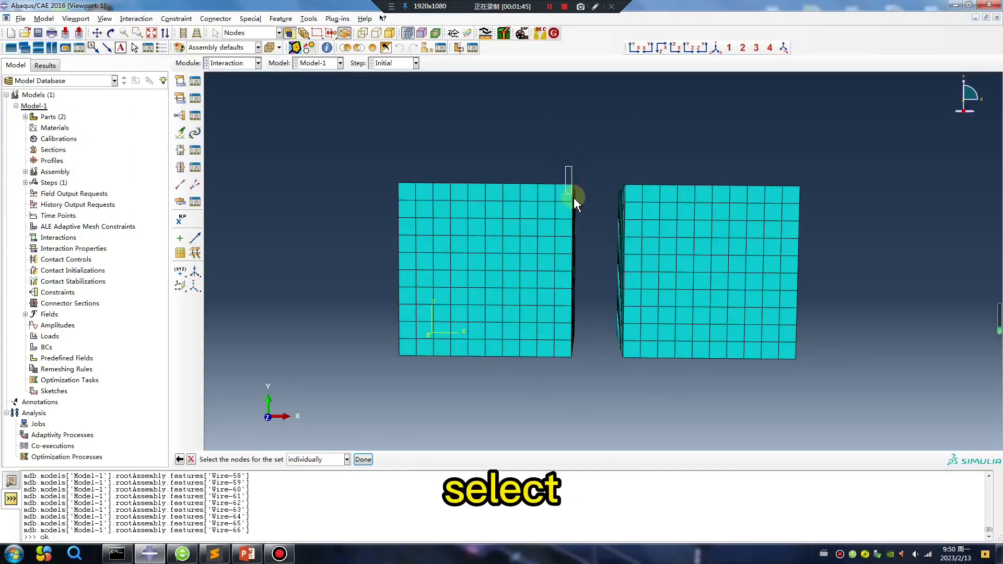
drag(574, 199, 585, 335)
drag(586, 380, 585, 381)
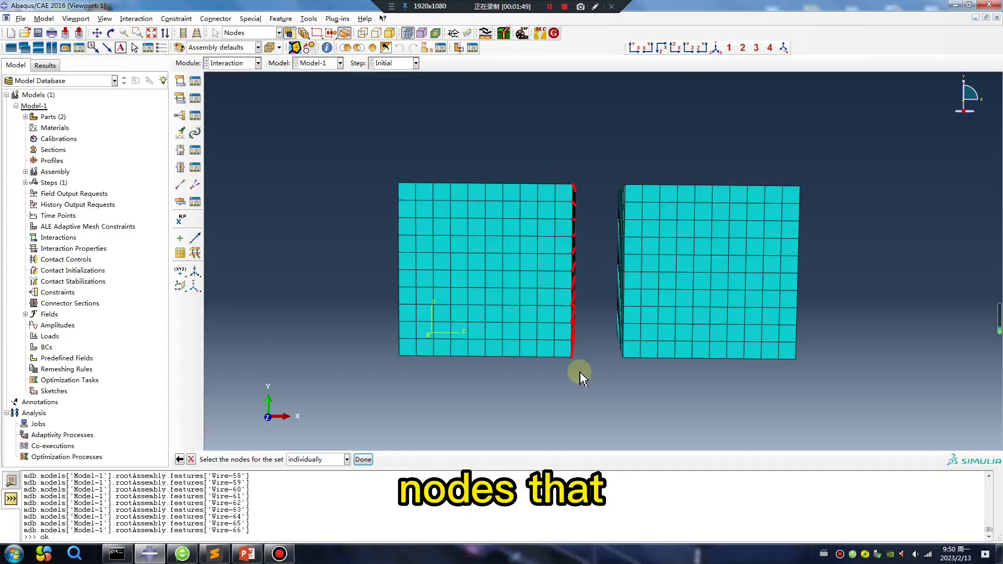
click(363, 459)
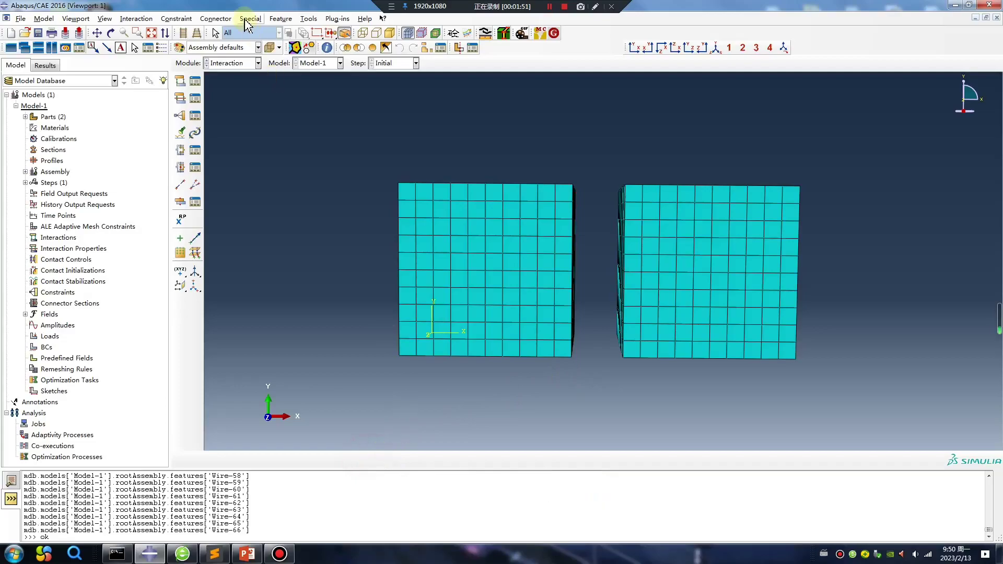
- Create node set Set-200 from the nodes on the right cube's left face
click(307, 20)
mouse_move(334, 65)
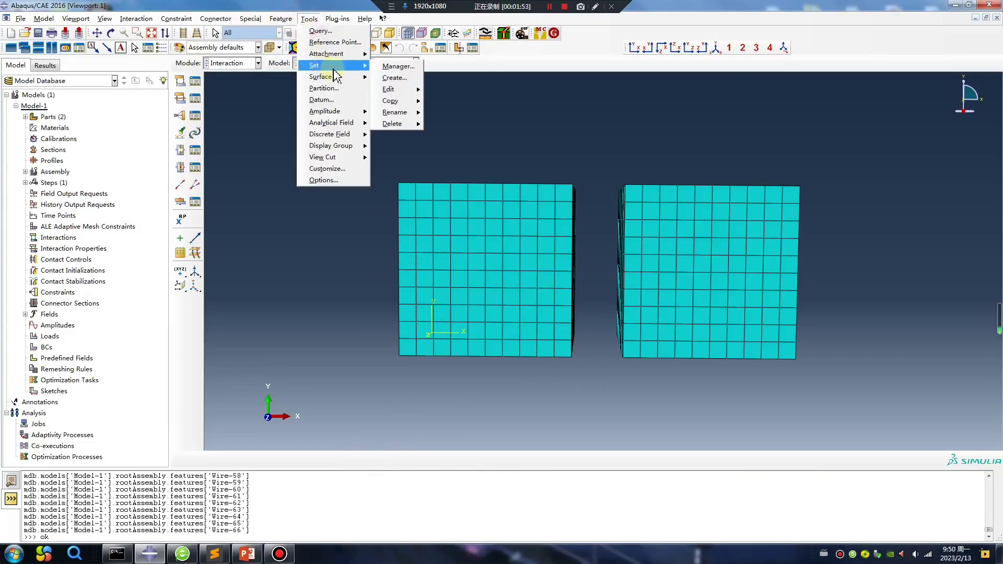
click(396, 78)
click(59, 137)
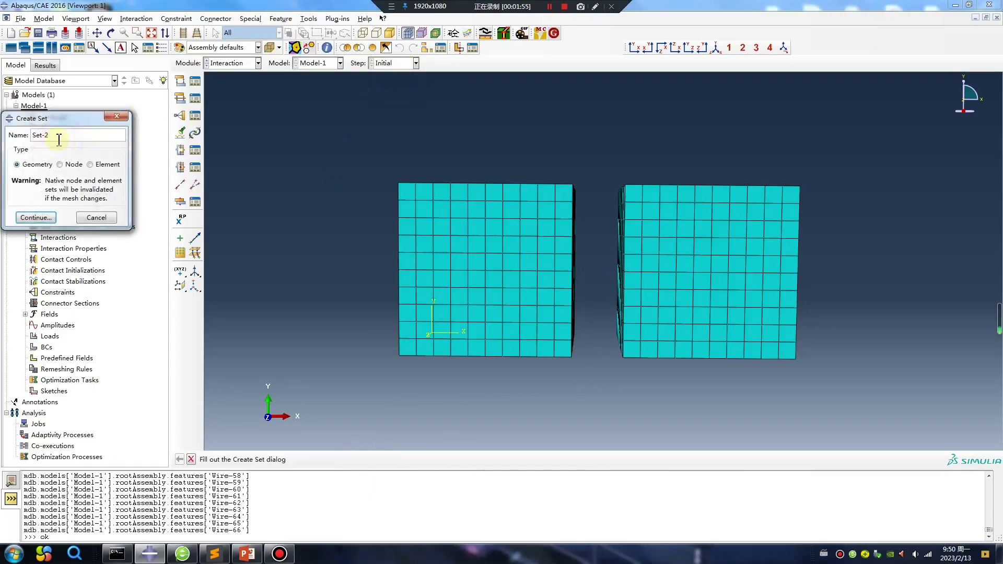
click(36, 217)
drag(611, 274, 631, 392)
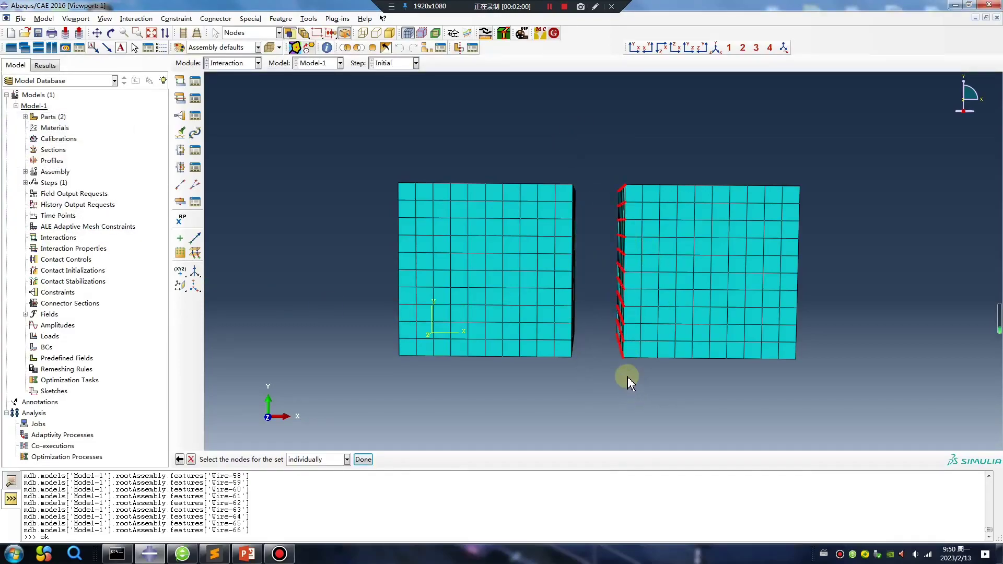
click(364, 462)
- Expand Assembly > Sets in the model tree and highlight Set-100 and Set-200
click(25, 171)
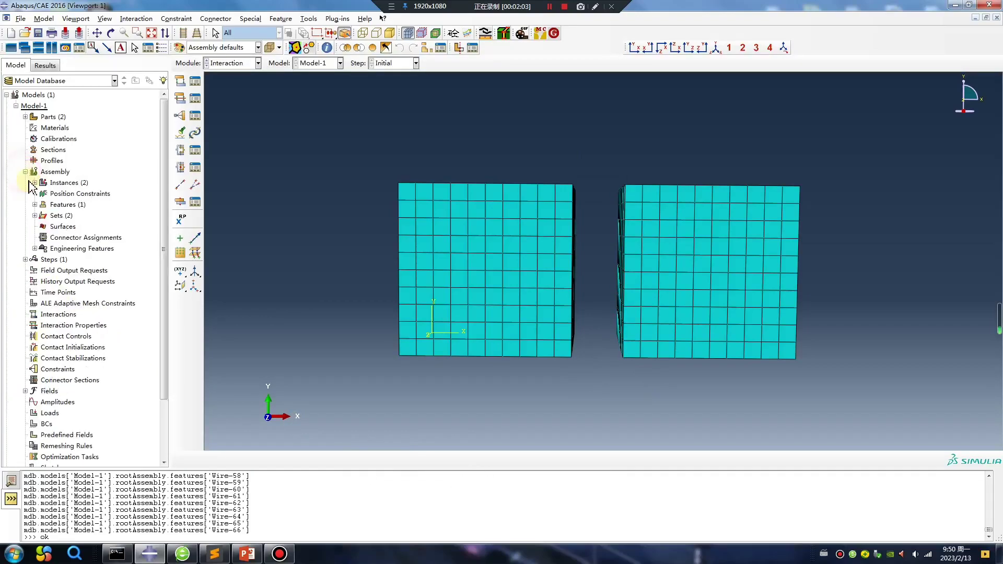
click(34, 216)
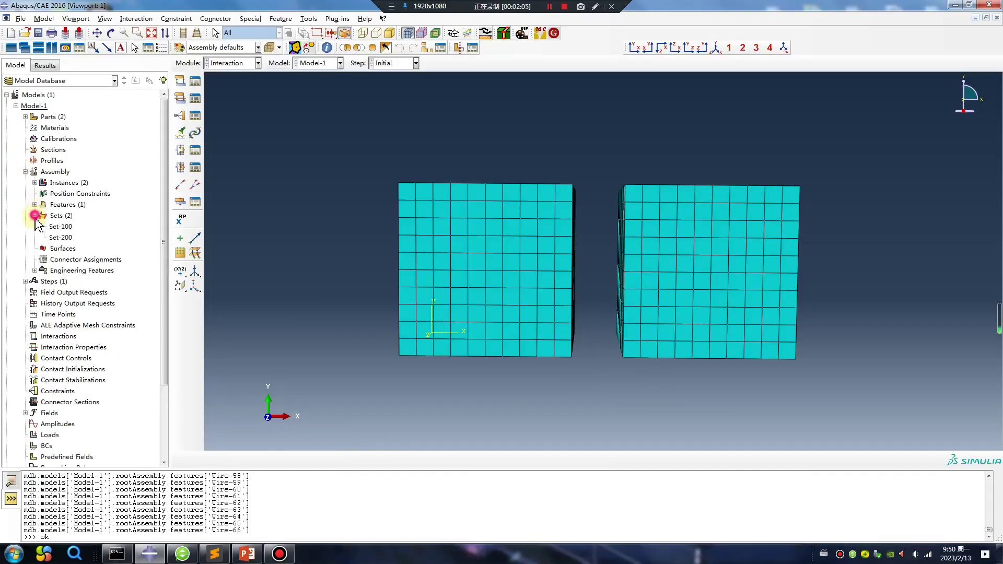
click(64, 227)
click(62, 238)
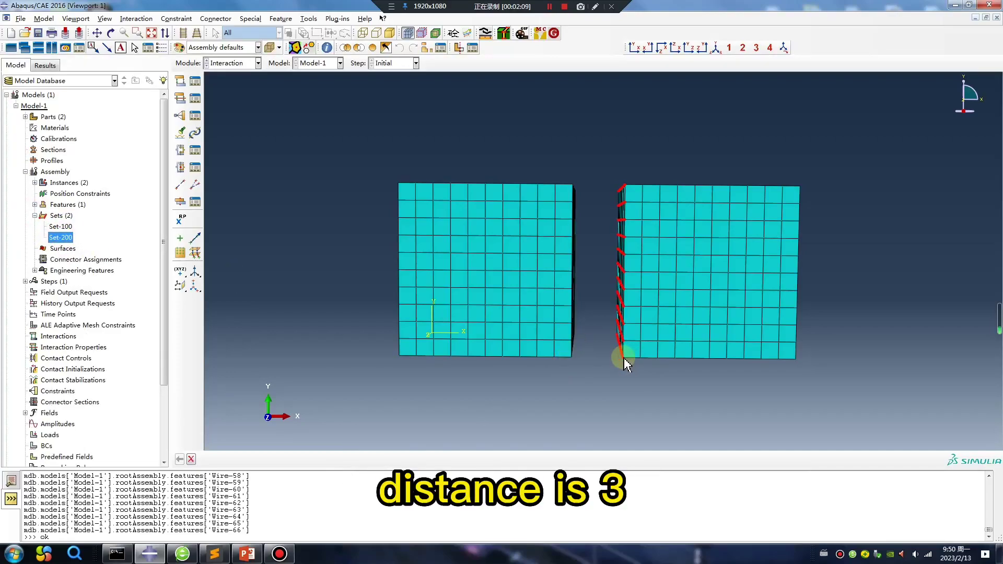
- Query the distance between the cubes' facing bottom corner nodes, confirming a gap of 3
click(327, 47)
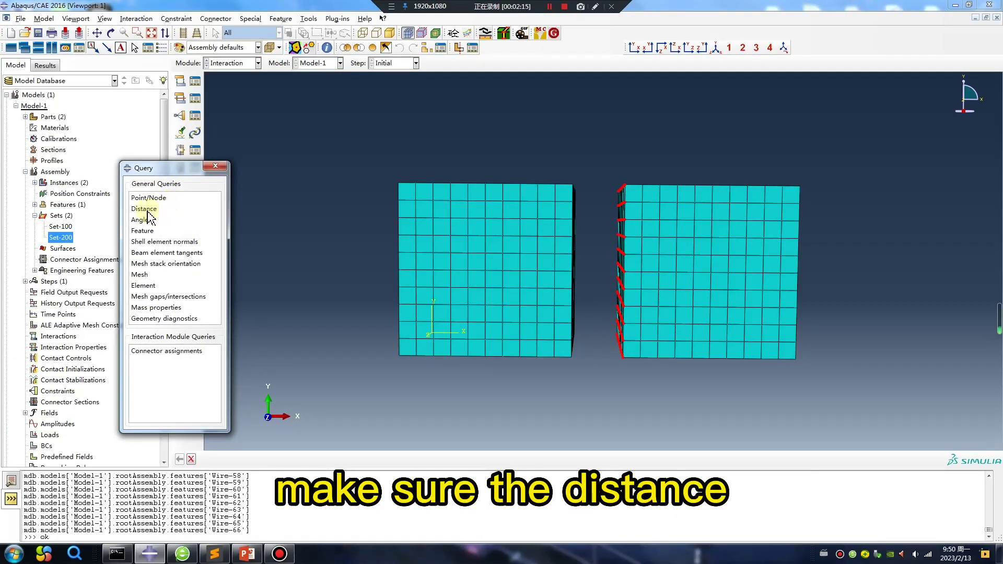
click(148, 211)
click(572, 356)
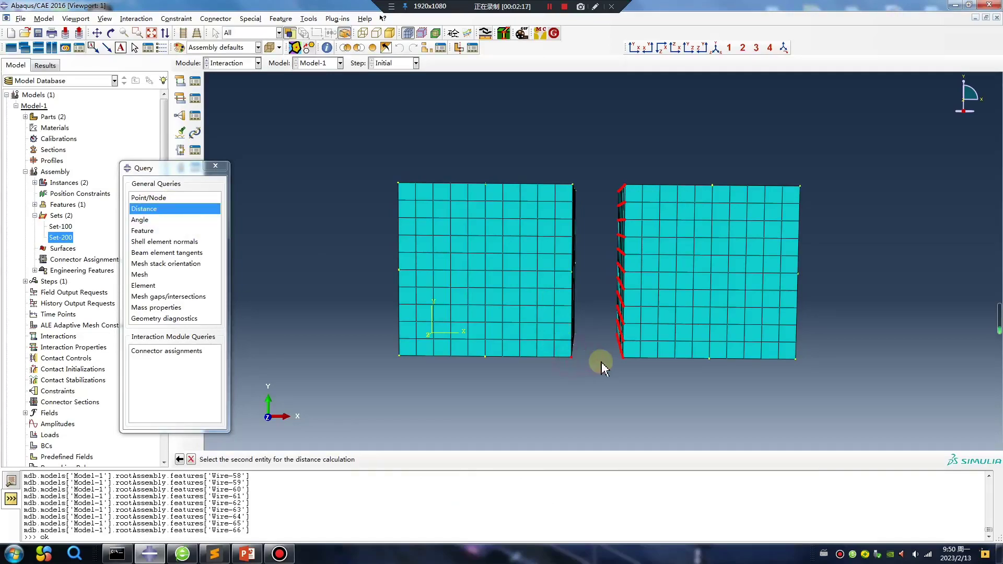
click(623, 357)
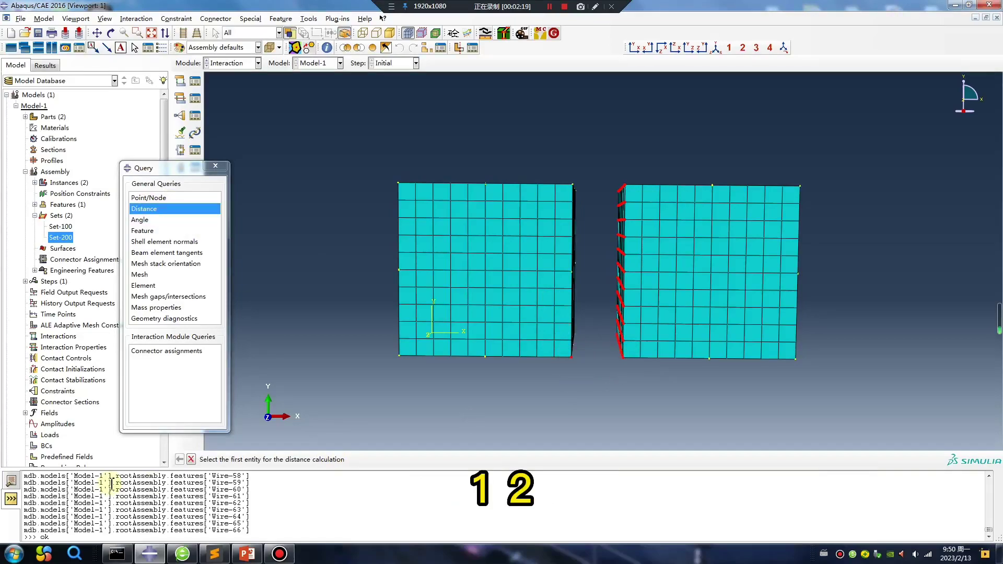
click(12, 481)
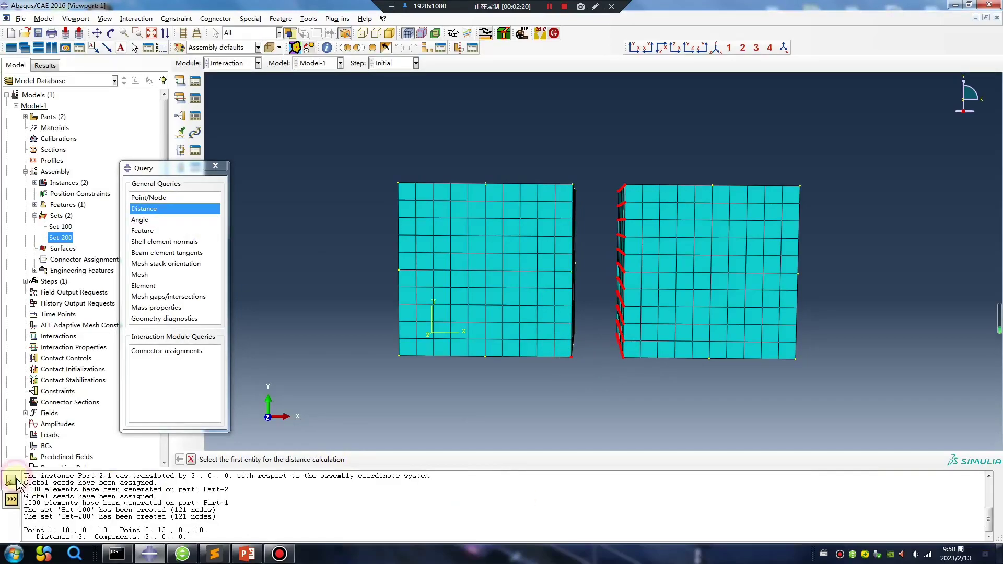
double_click(147, 537)
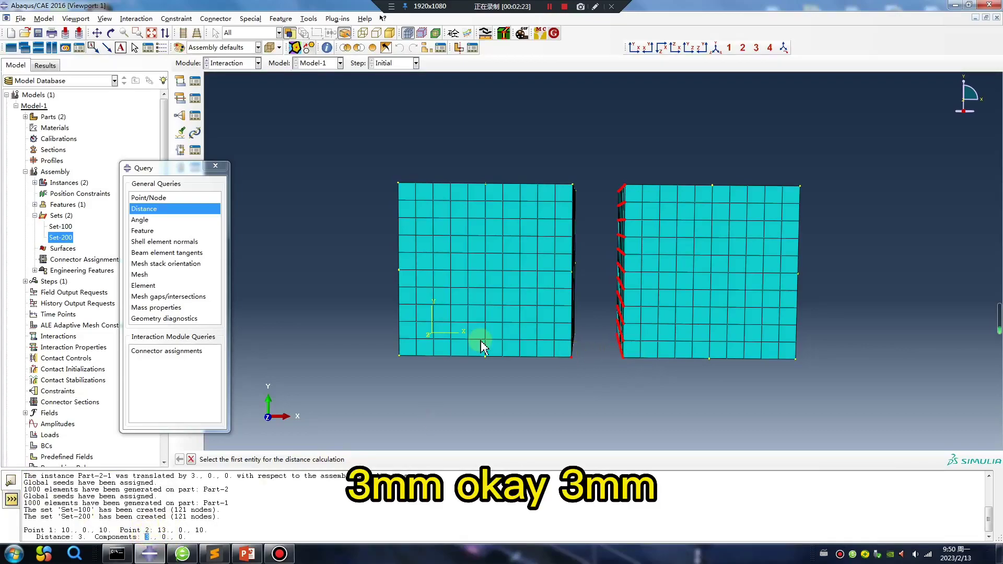
click(215, 165)
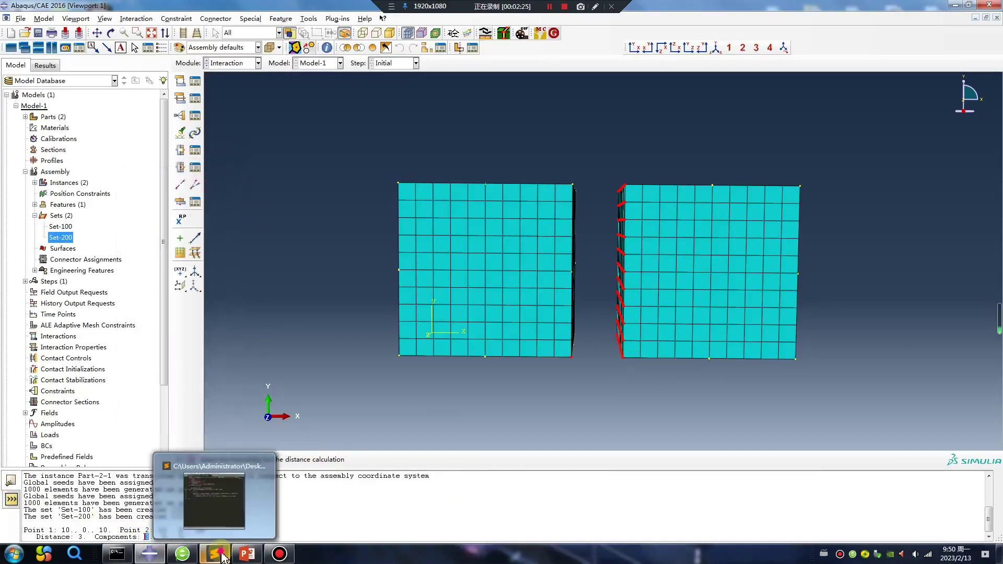
- In the script, change the node distance from 5 to 3 and check Model-1 and Set-100 names
click(217, 554)
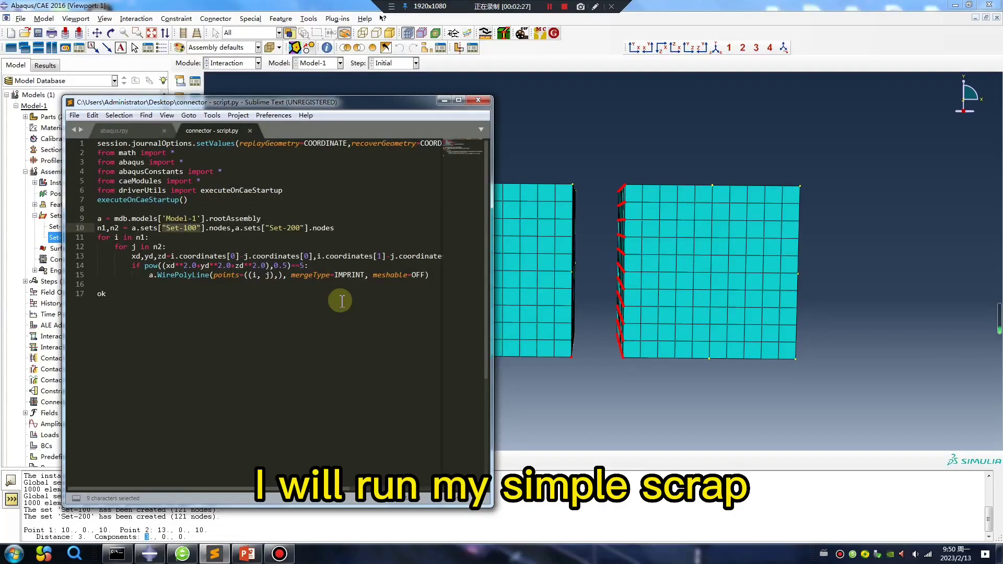
click(305, 266)
key(BackSpace)
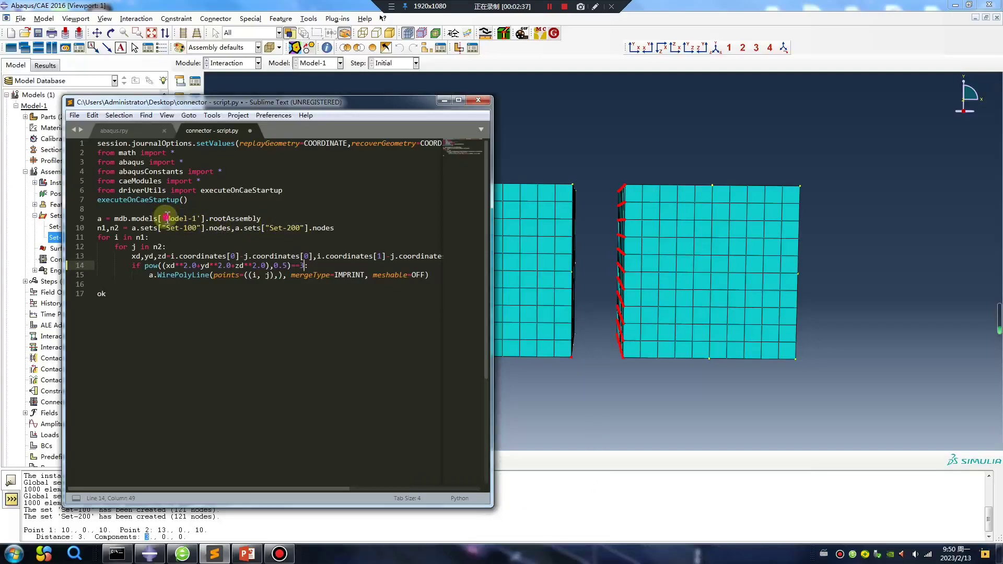
drag(166, 219, 194, 218)
drag(243, 102, 334, 111)
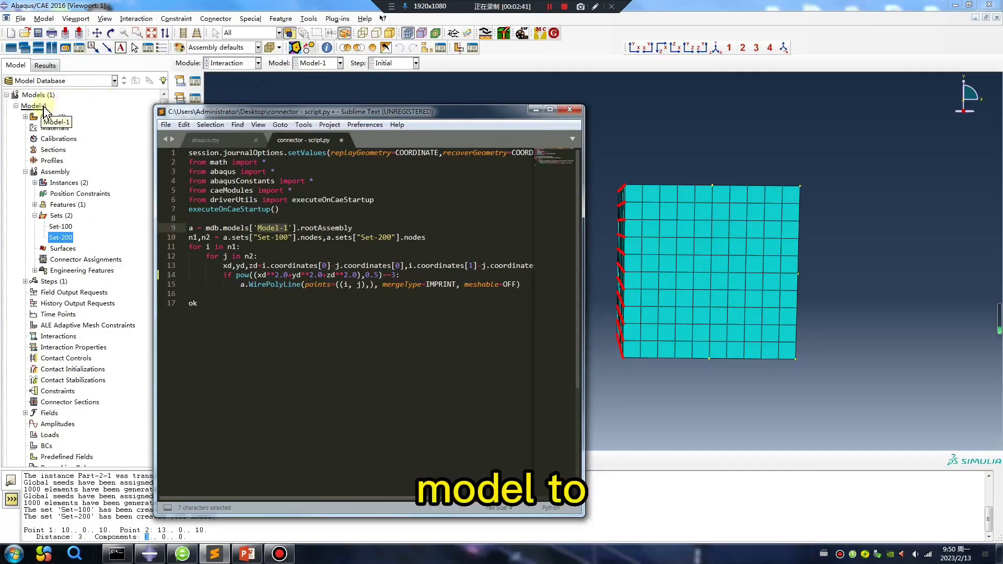
click(288, 229)
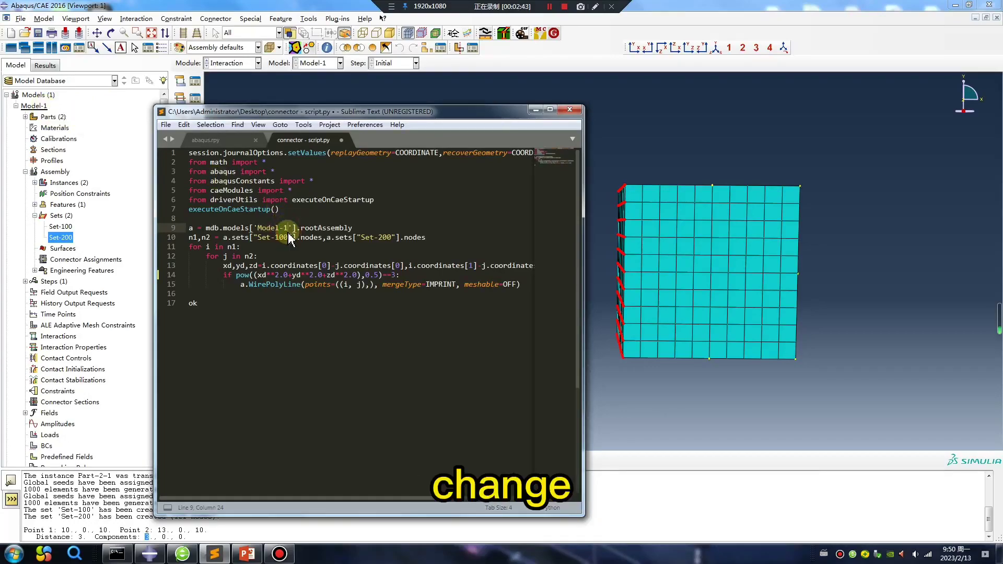
drag(254, 236, 293, 237)
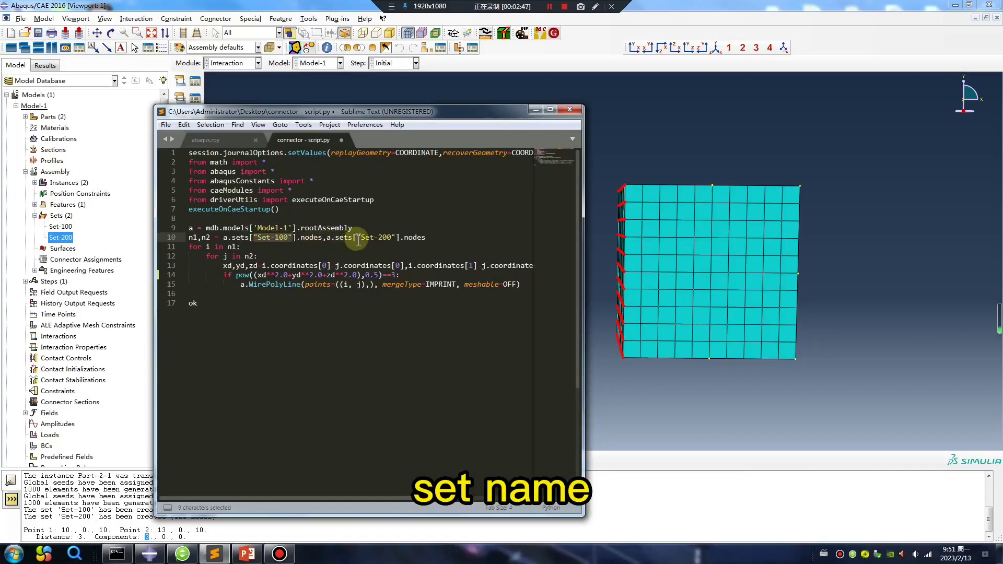
click(395, 276)
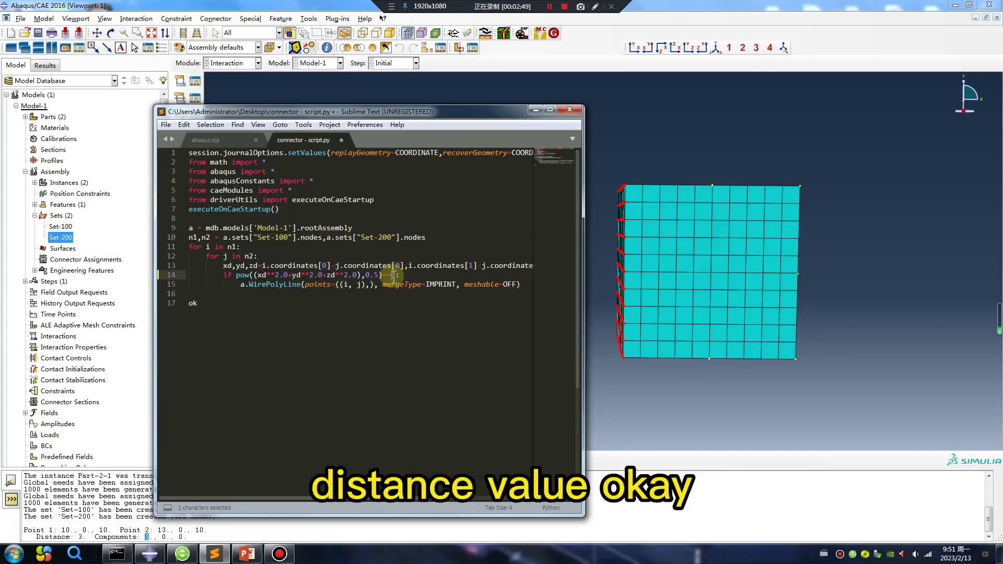
- Copy the whole script and paste it into the Abaqus command line to run it
click(209, 301)
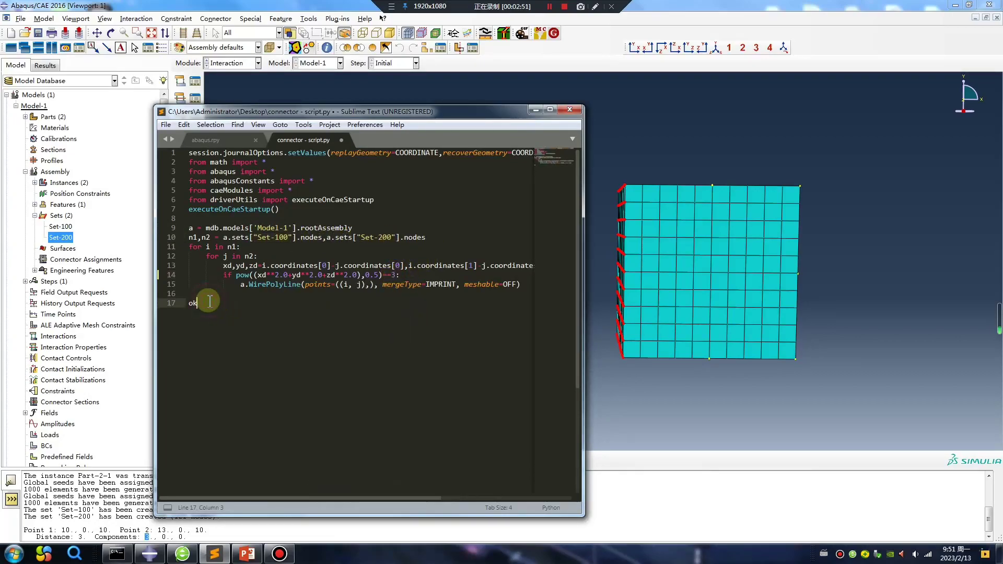
key(ctrl+a)
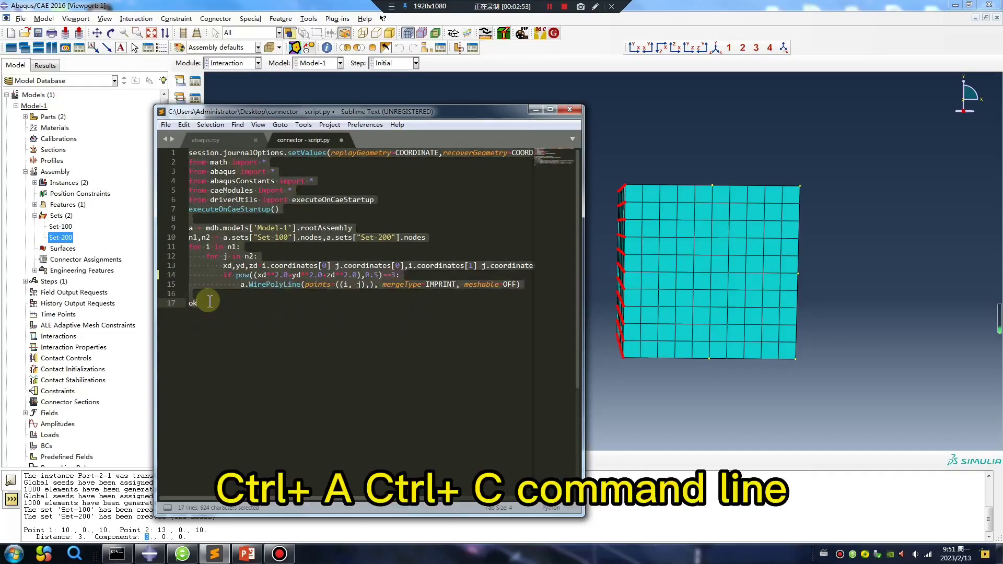
key(ctrl+c)
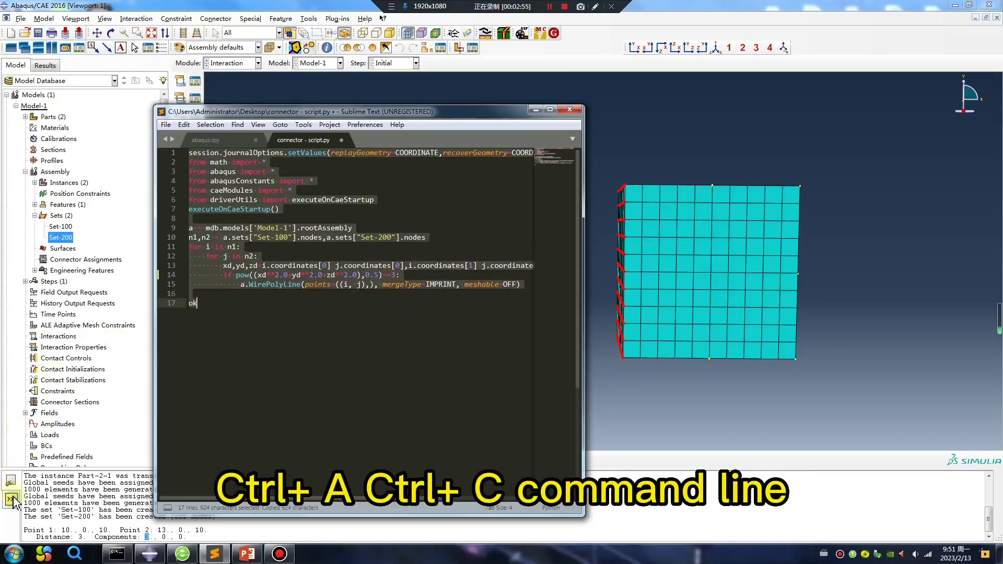
click(10, 499)
key(ctrl+v)
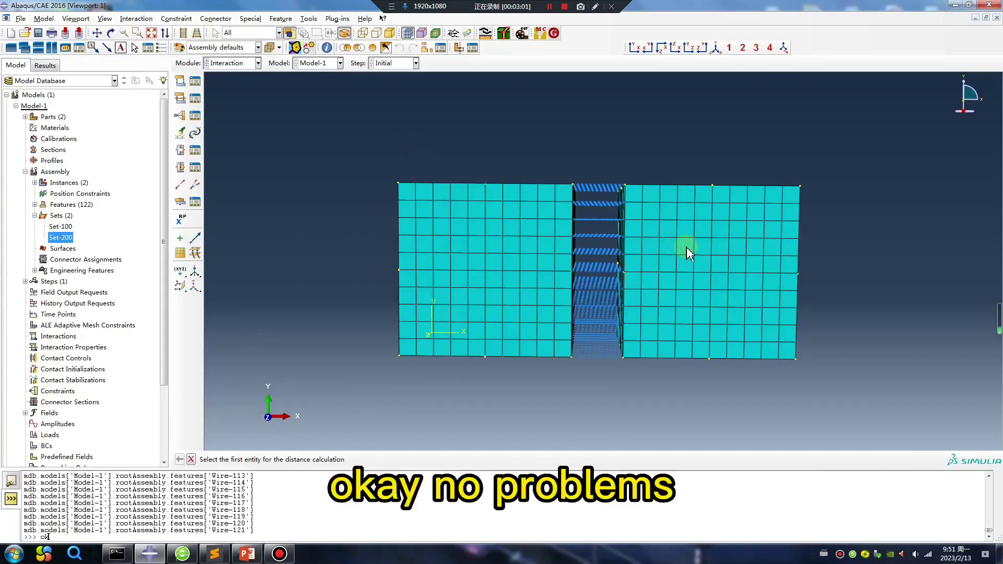
- Rotate the view to show the wire-joined meshed cubes in 3-D perspective
ctrl+alt+drag(689, 251, 616, 262)
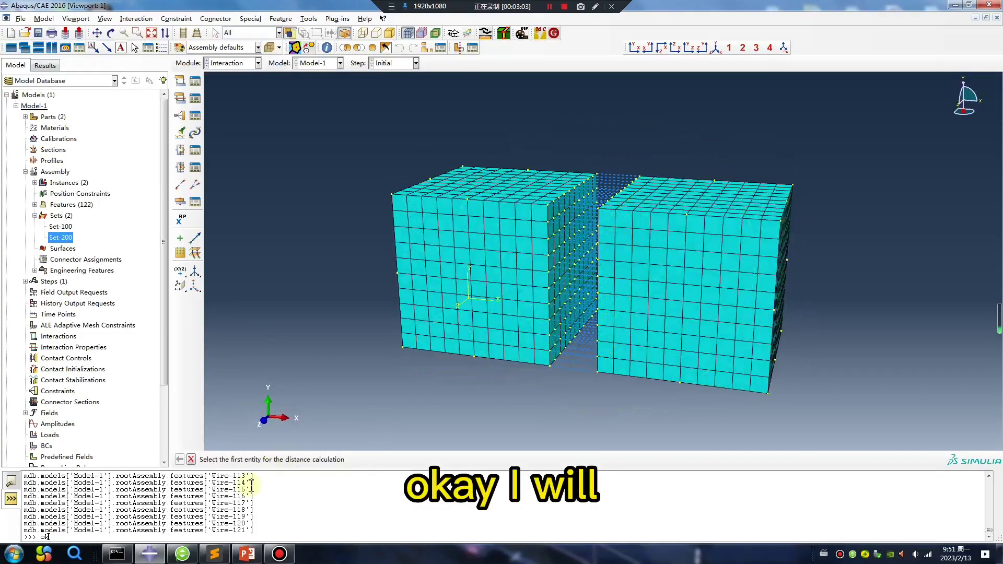
- Copy the GitHub connector-script repository URL, then minimize the browser
click(185, 554)
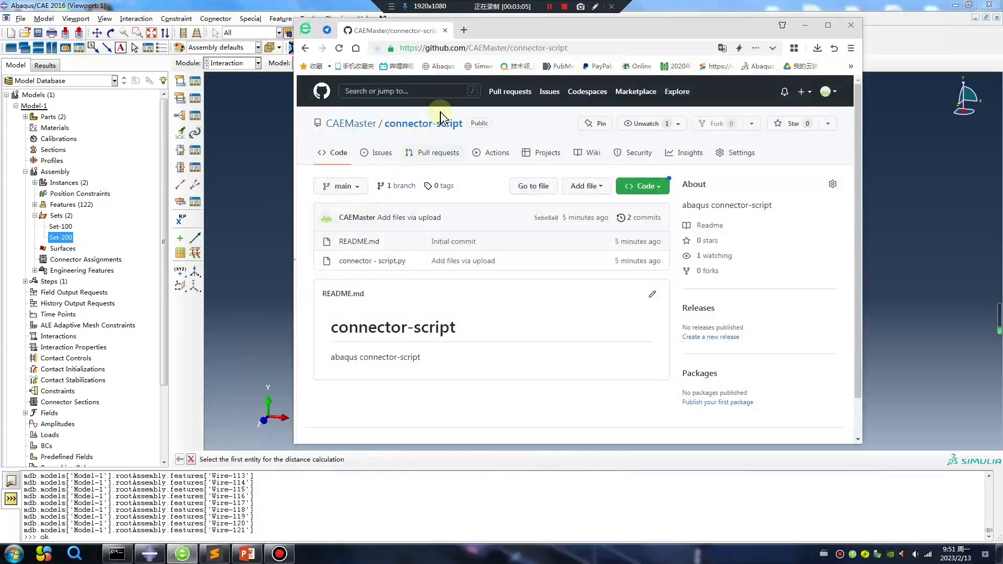
click(584, 48)
key(ctrl+c)
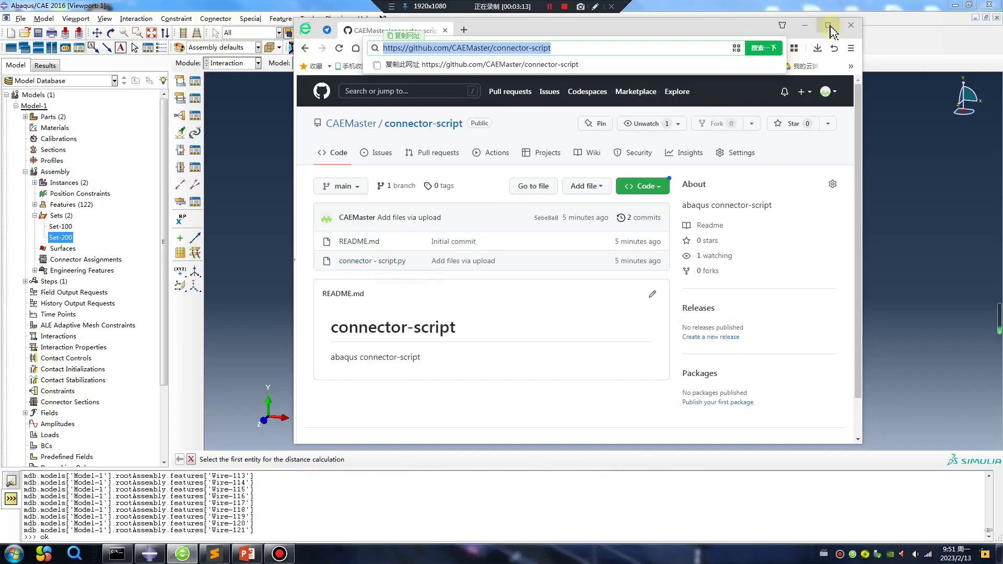
click(805, 25)
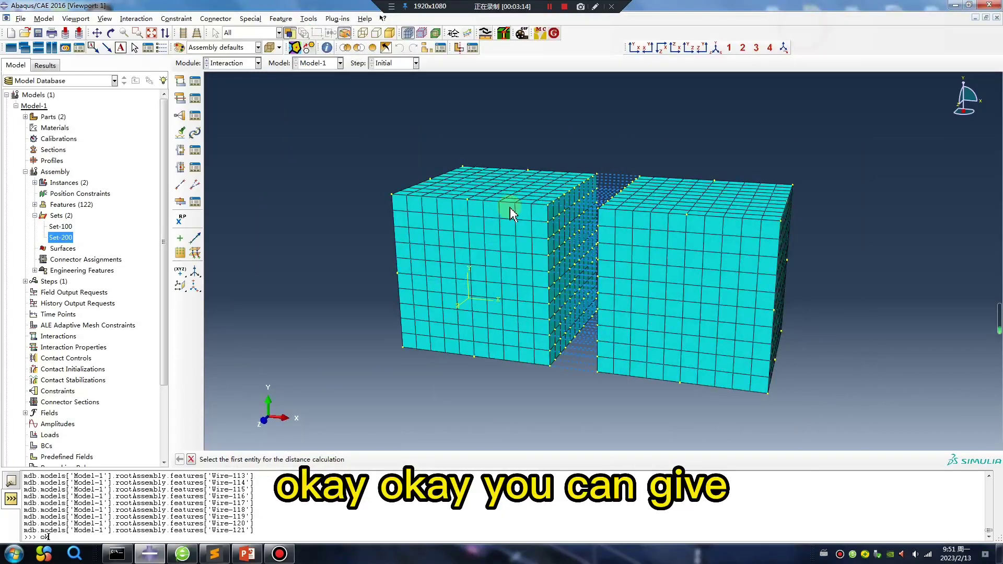
- Create connector section ConnSect-1 of Basic category with Axial translational type
click(180, 168)
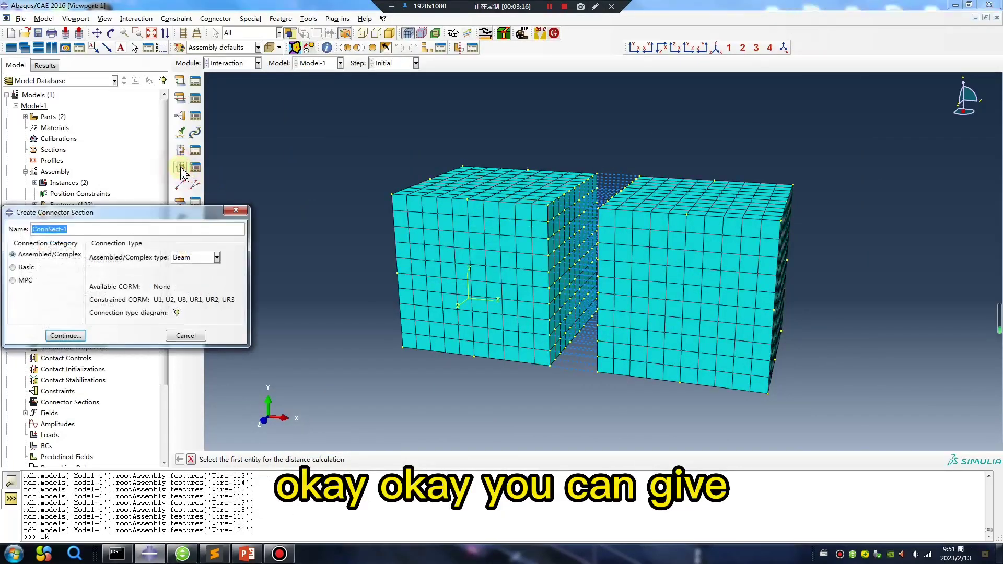
click(13, 267)
click(237, 258)
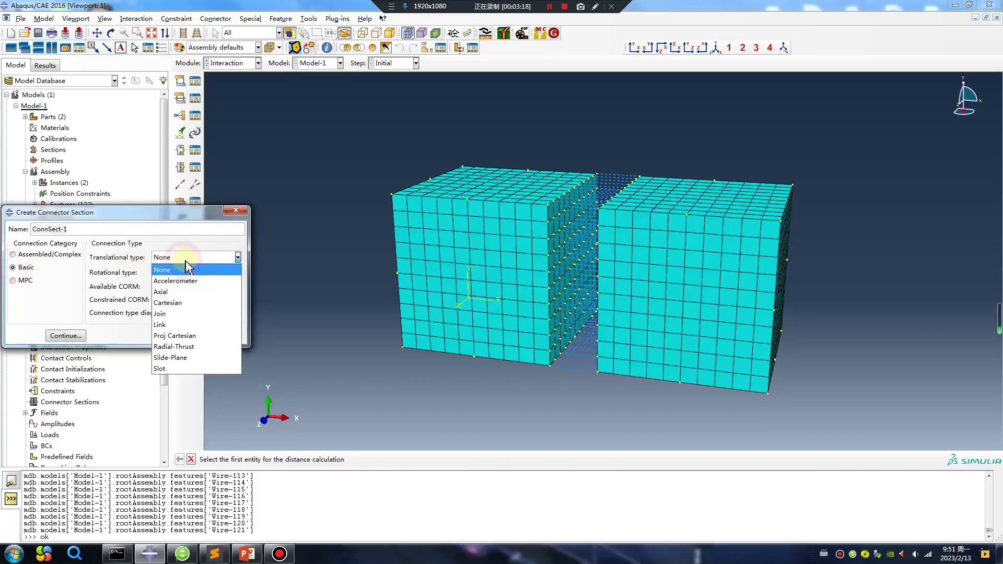
click(177, 292)
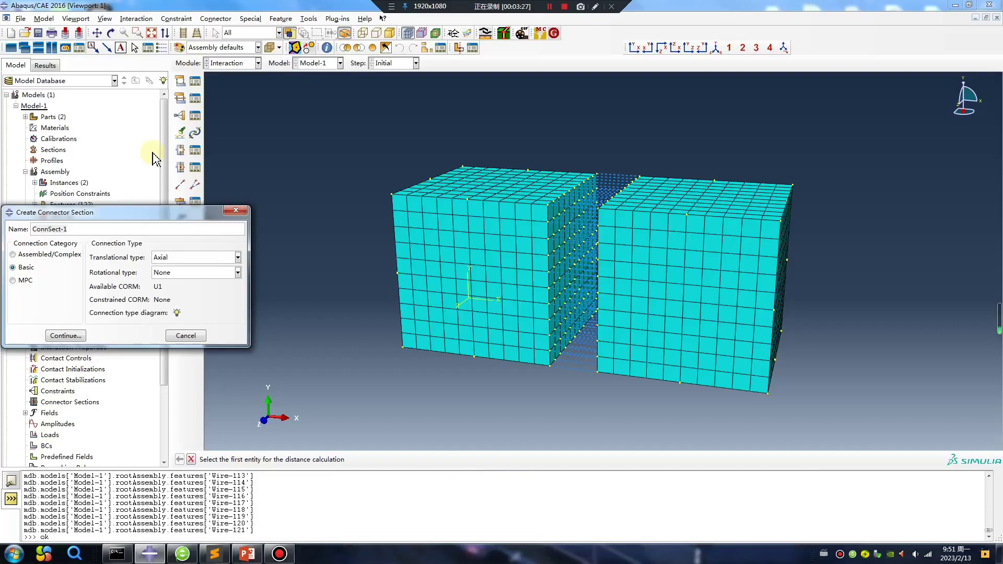
click(65, 336)
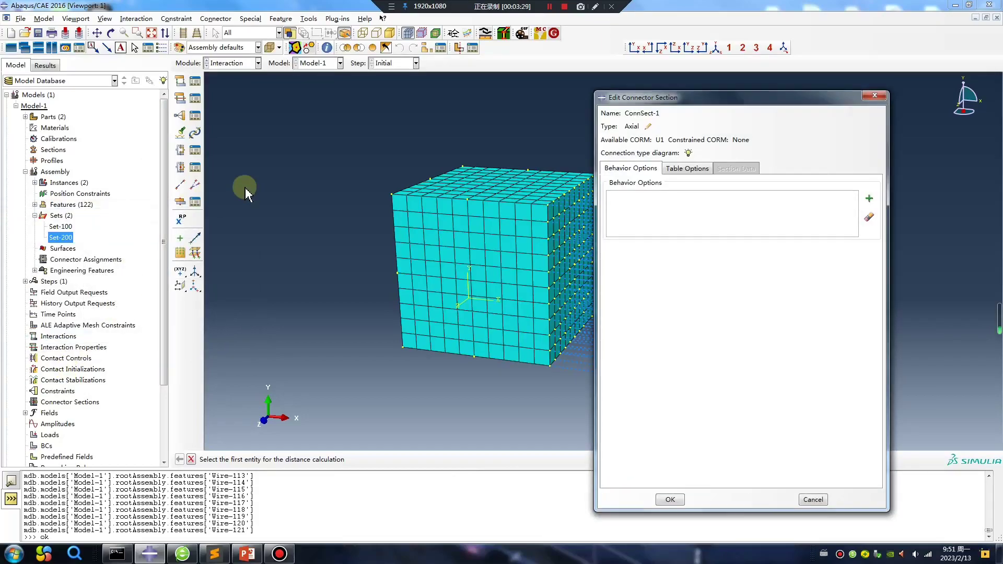
- Add linear Elasticity for F1 with D11 stiffness 1000 to ConnSect-1
click(867, 199)
click(894, 207)
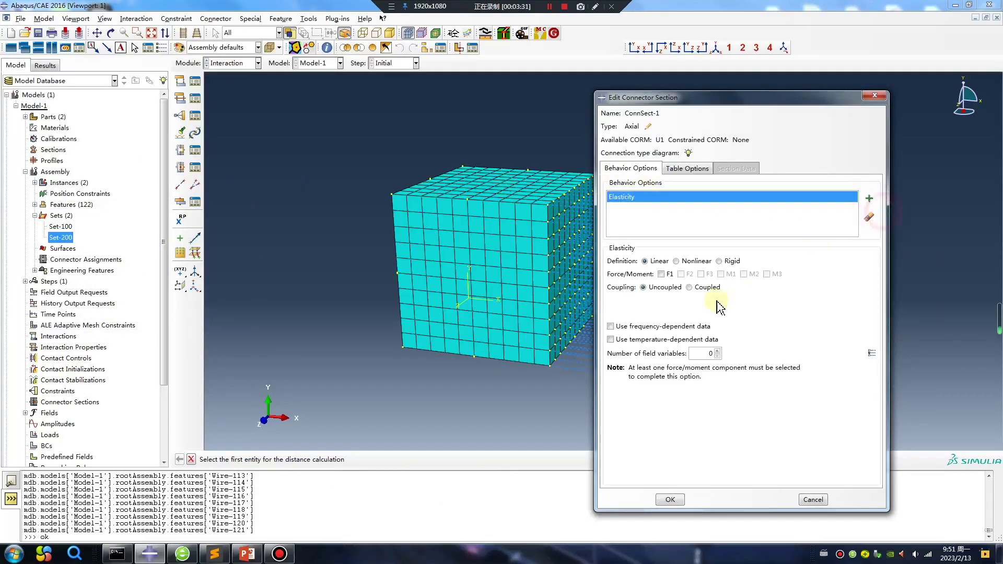
click(664, 276)
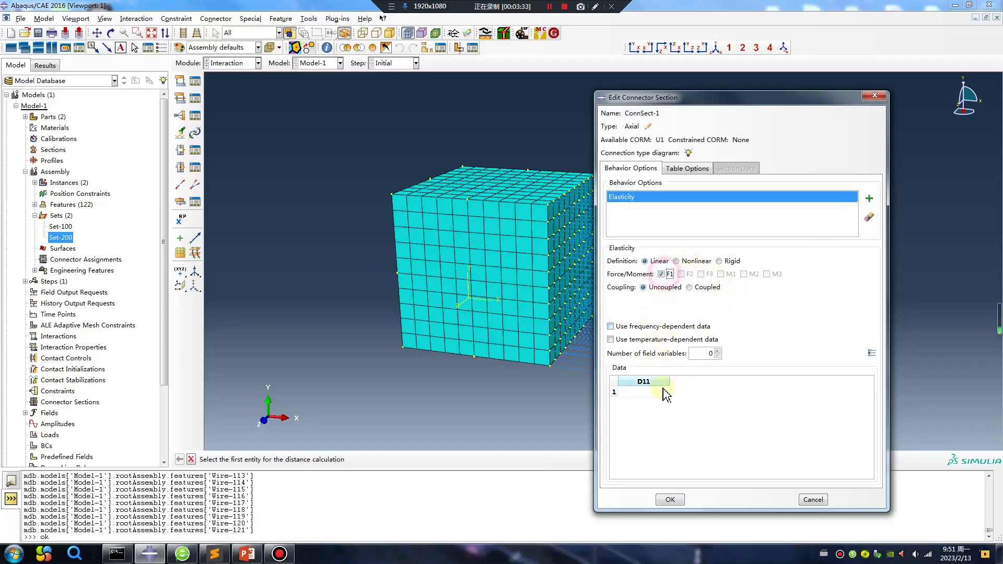
click(646, 392)
text(100)
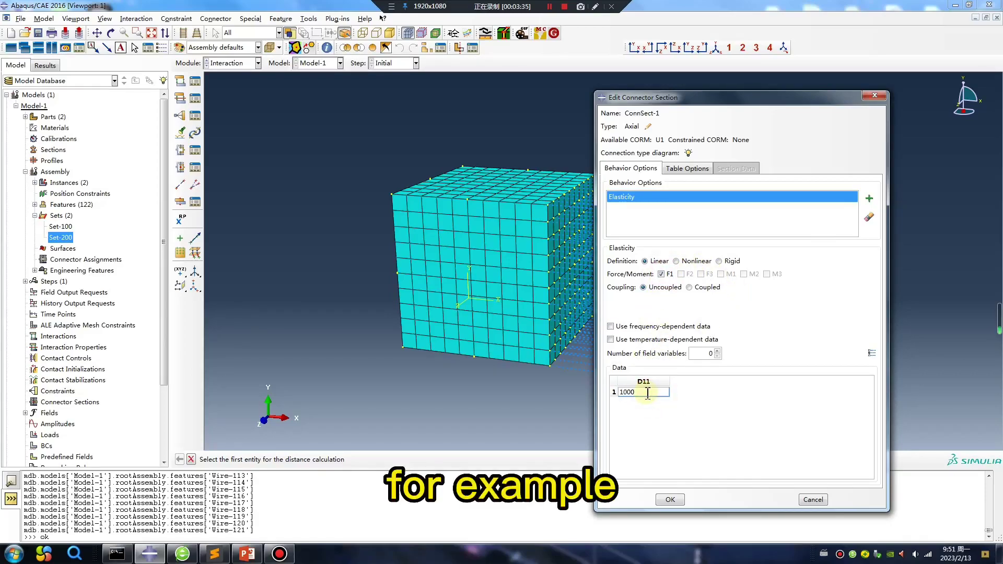
text(0)
click(668, 499)
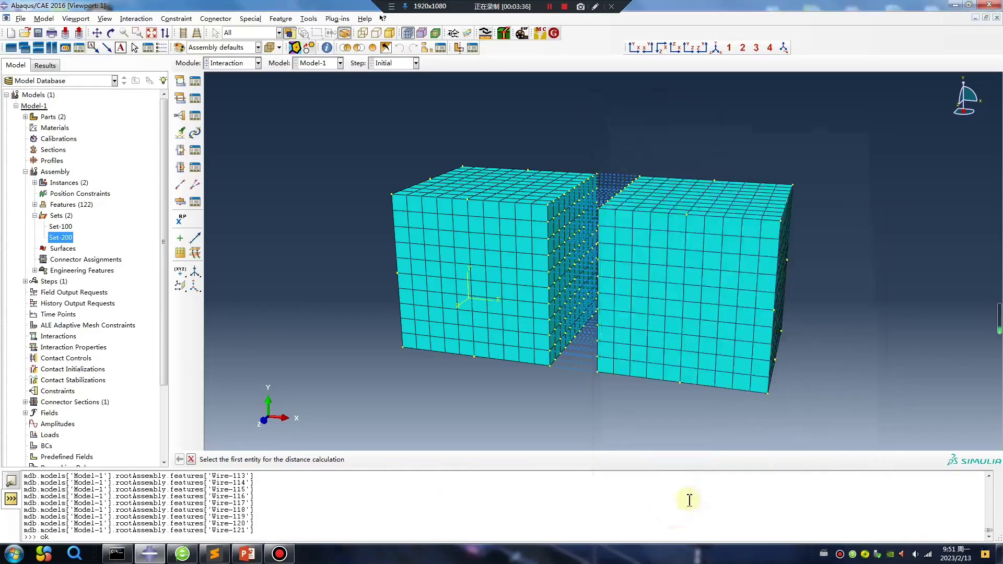
- Check the connector assignment for an existing wire set and review the available connector sections
click(192, 154)
click(920, 460)
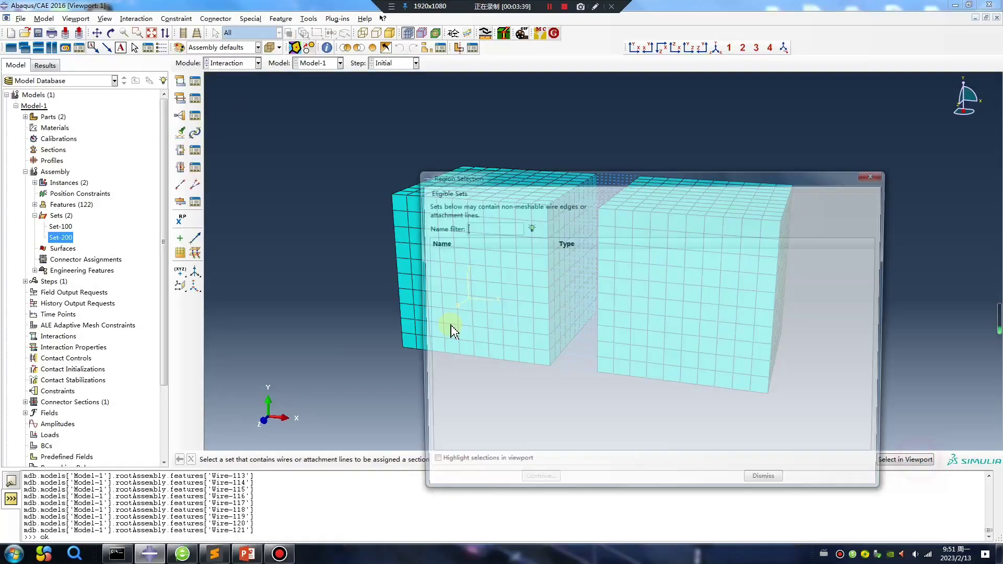
click(876, 176)
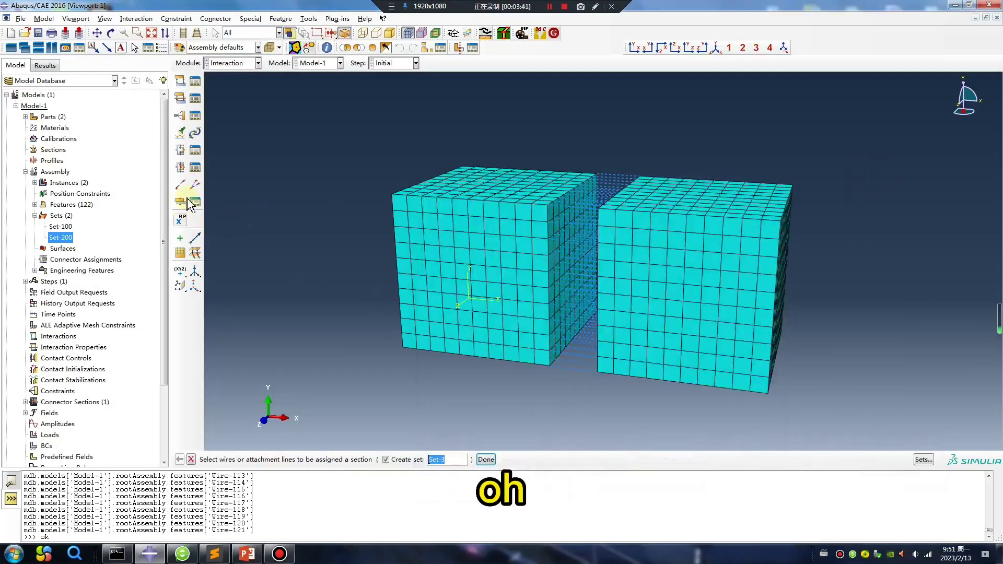
click(196, 168)
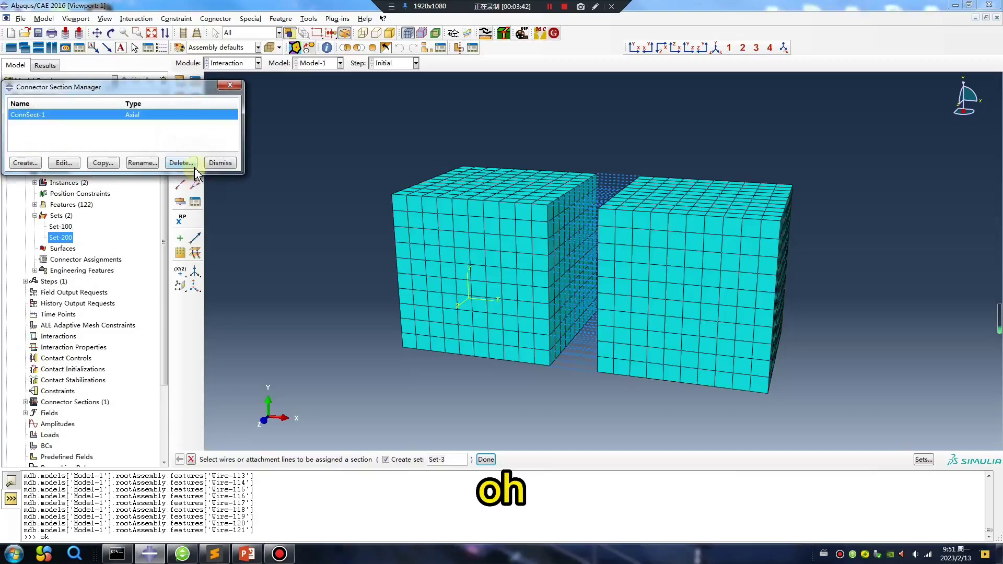
click(239, 78)
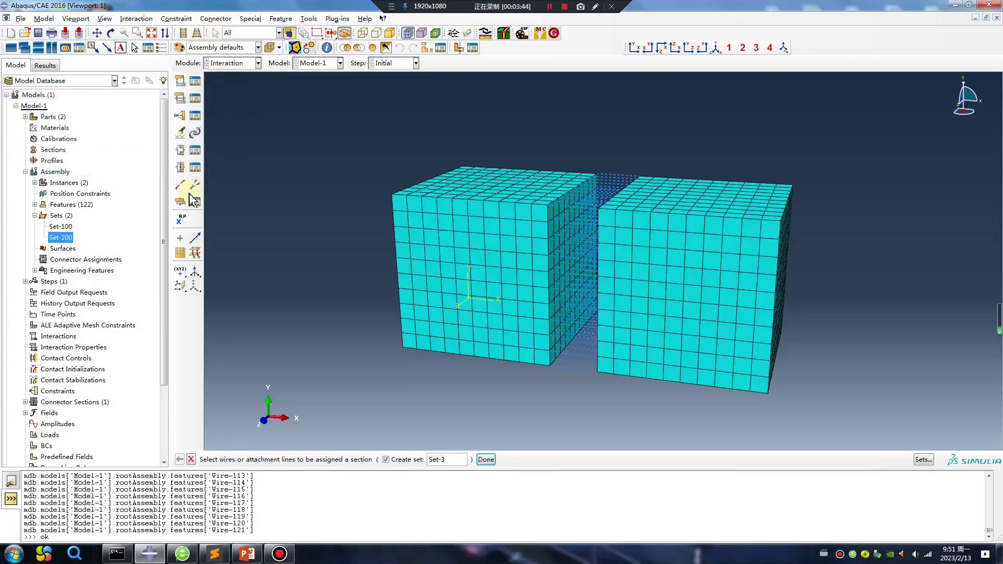
click(180, 151)
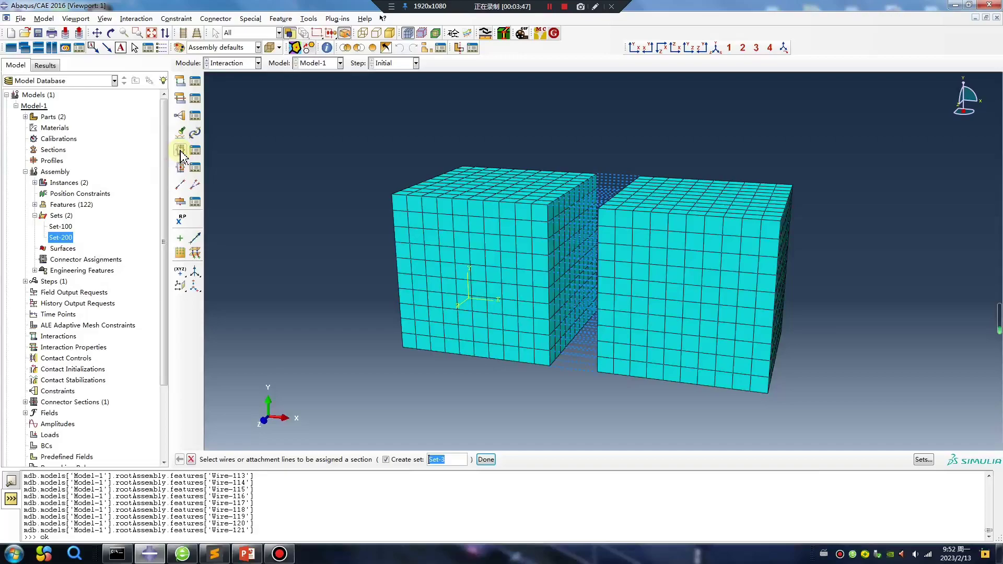
click(922, 461)
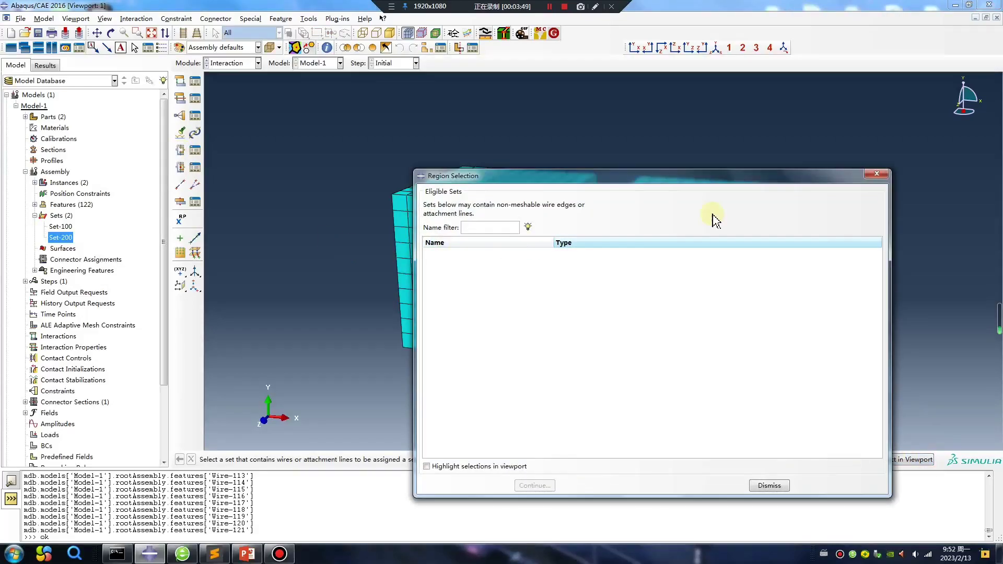
click(874, 175)
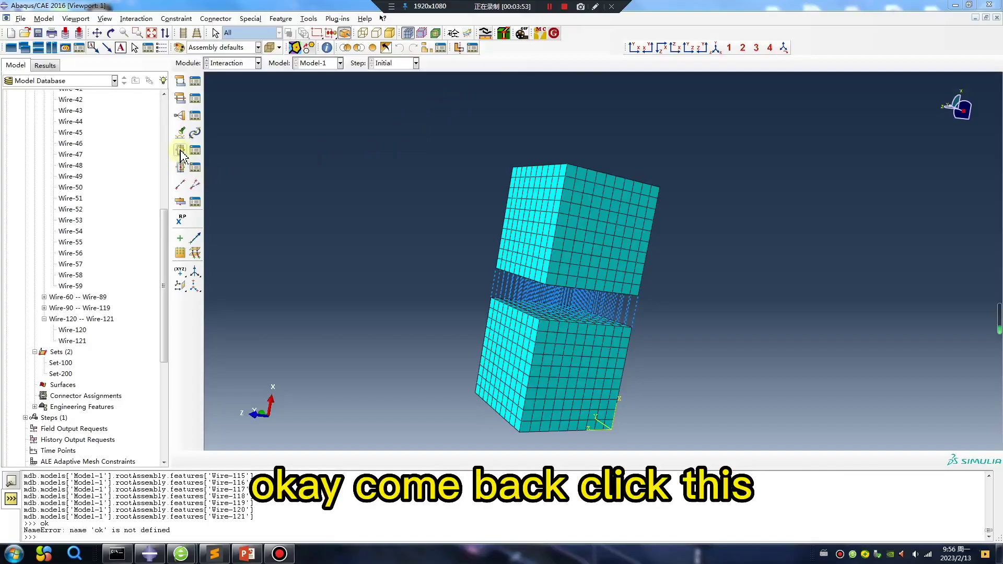
- Box-select all wires between the cubes as Set-3, assign ConnSect-1, and rotate to inspect
click(180, 151)
scroll(294, 278, up, 1)
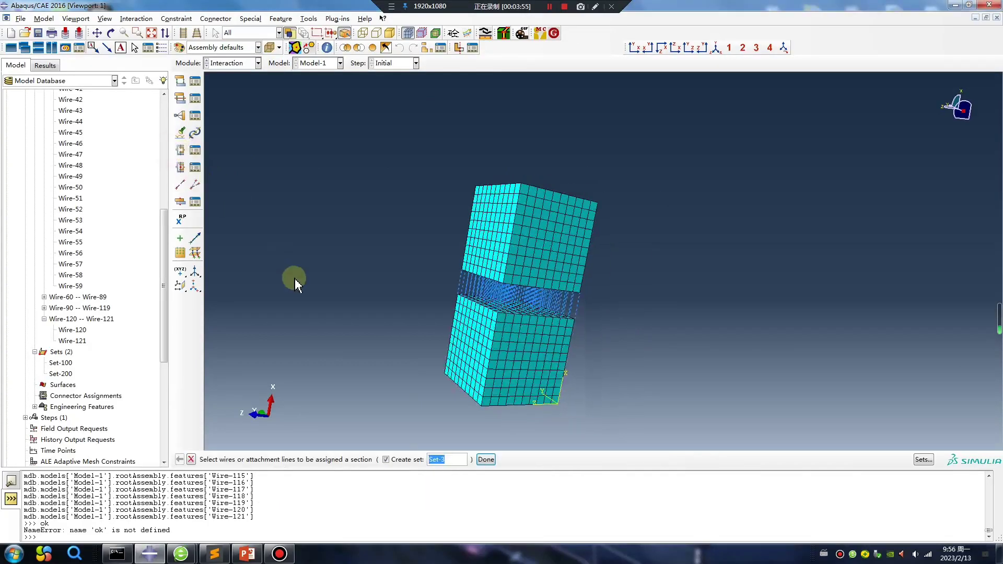
drag(708, 448, 325, 99)
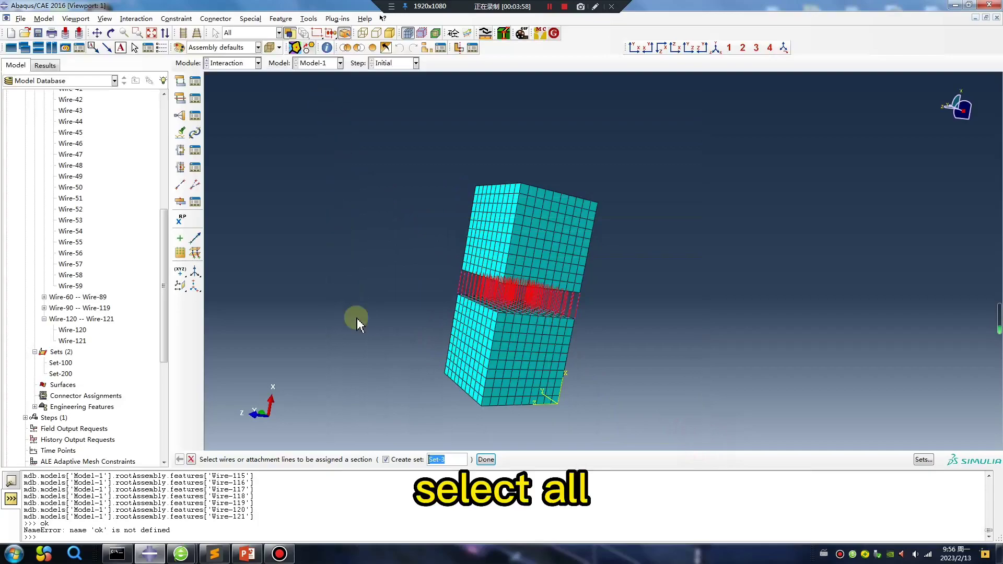
click(486, 459)
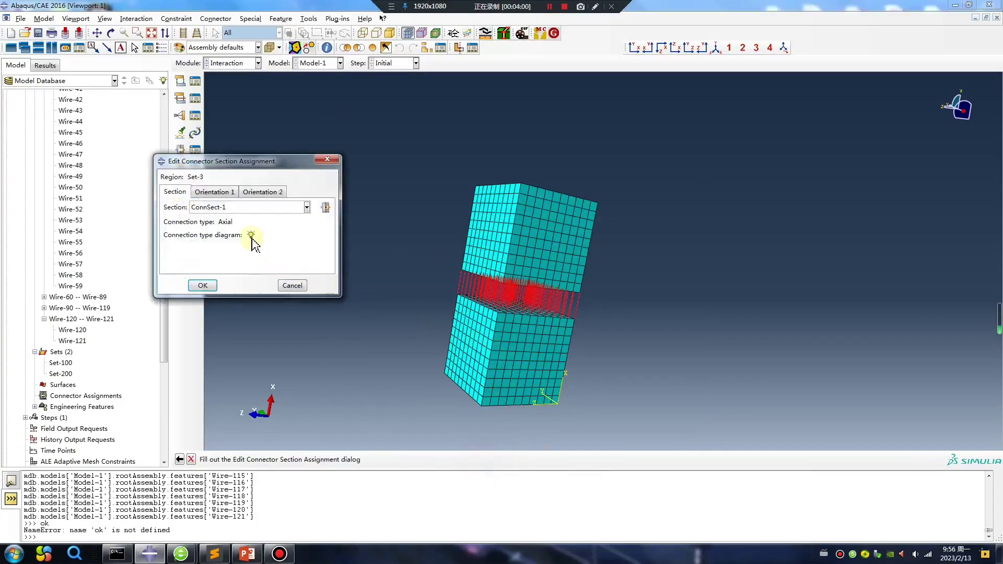
click(202, 286)
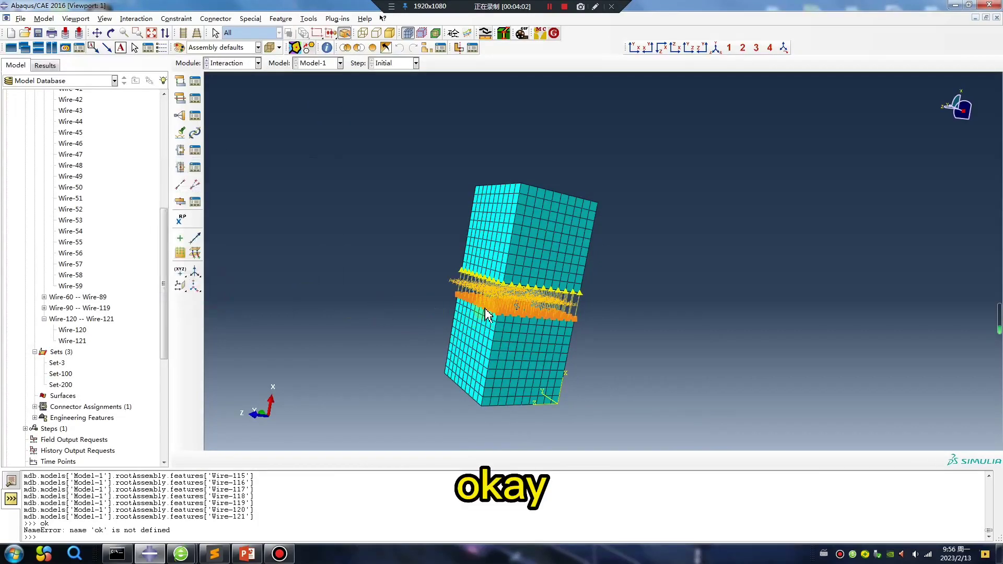
scroll(431, 256, down, 5)
scroll(431, 256, down, 2)
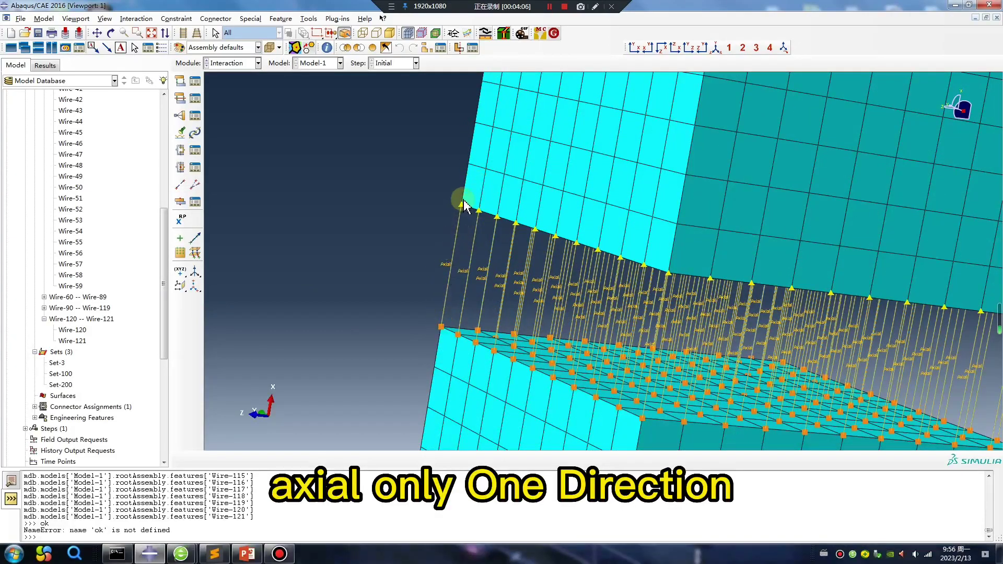
scroll(467, 208, up, 3)
ctrl+alt+drag(466, 208, 447, 272)
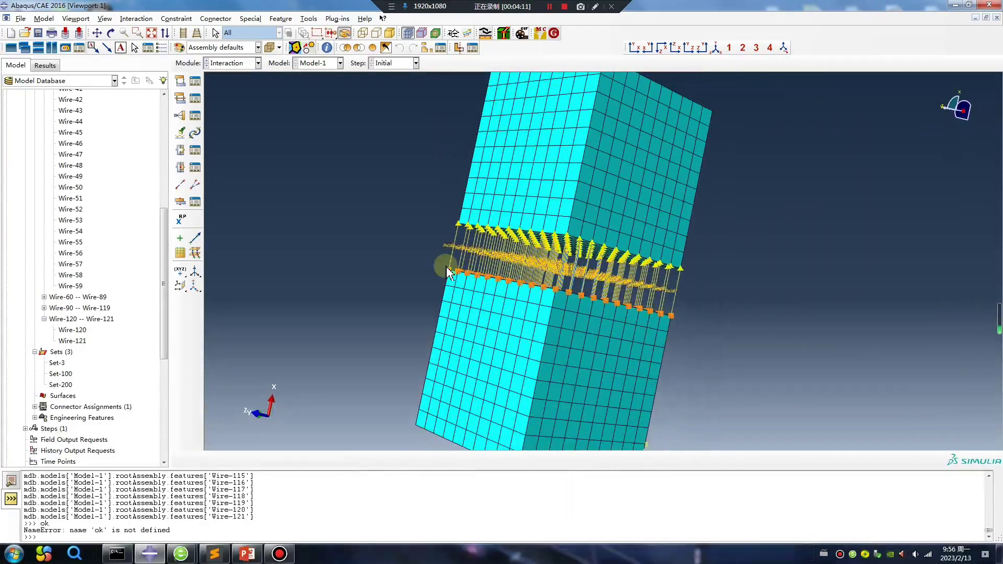
- Maximize PowerPoint and step through slide 2 to the third slide, 'Advertising Time'
click(246, 553)
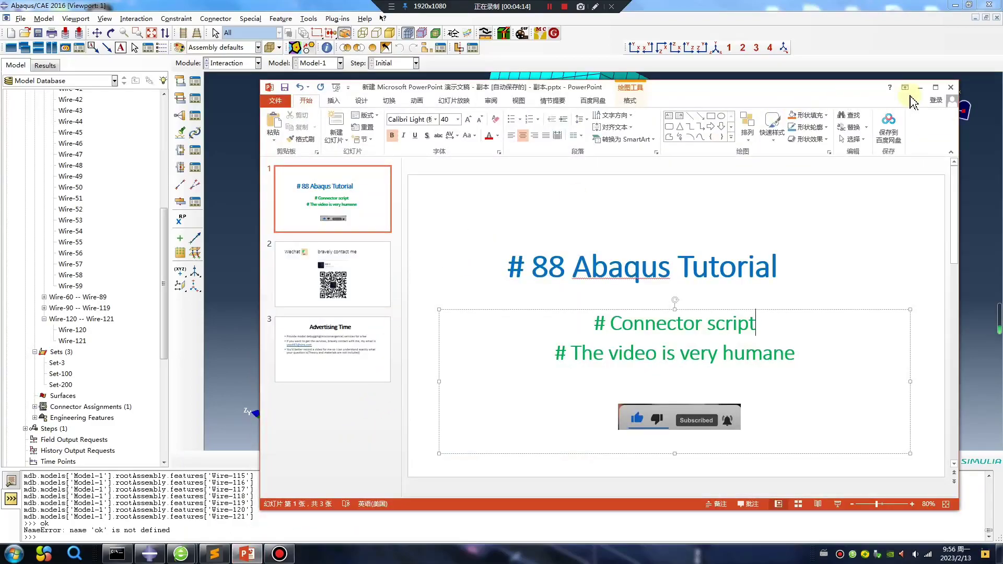
click(935, 89)
click(156, 262)
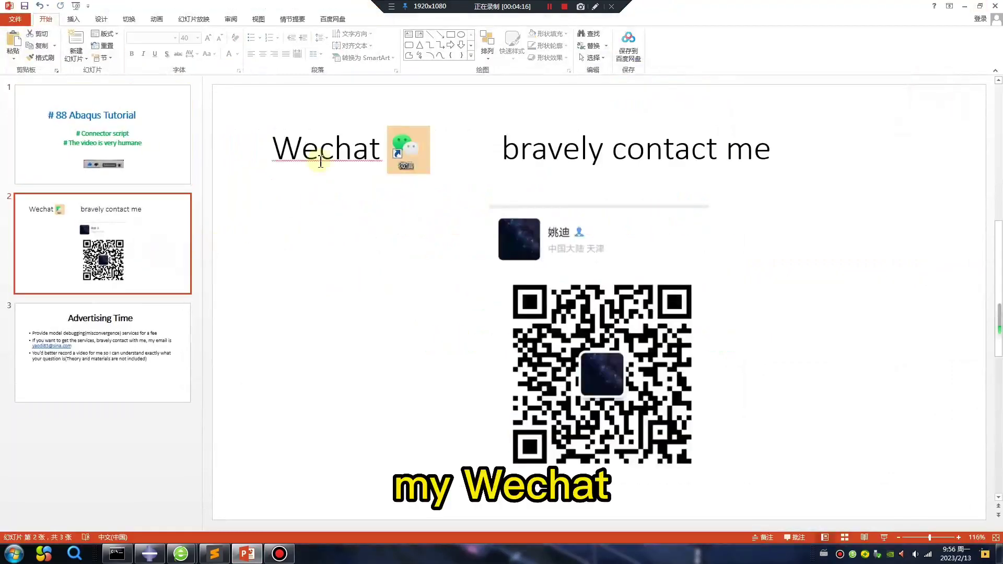
click(141, 331)
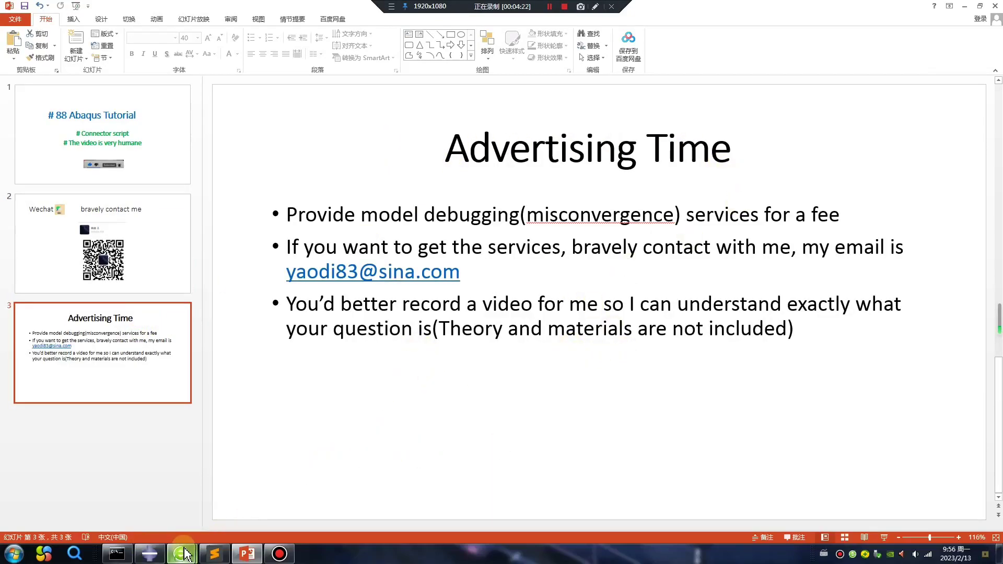
mouse_move(187, 554)
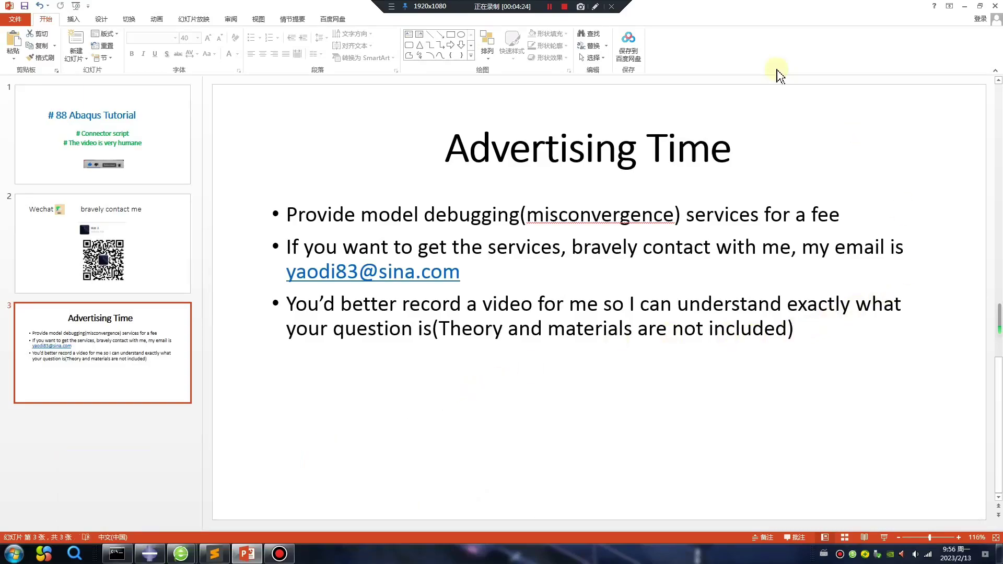